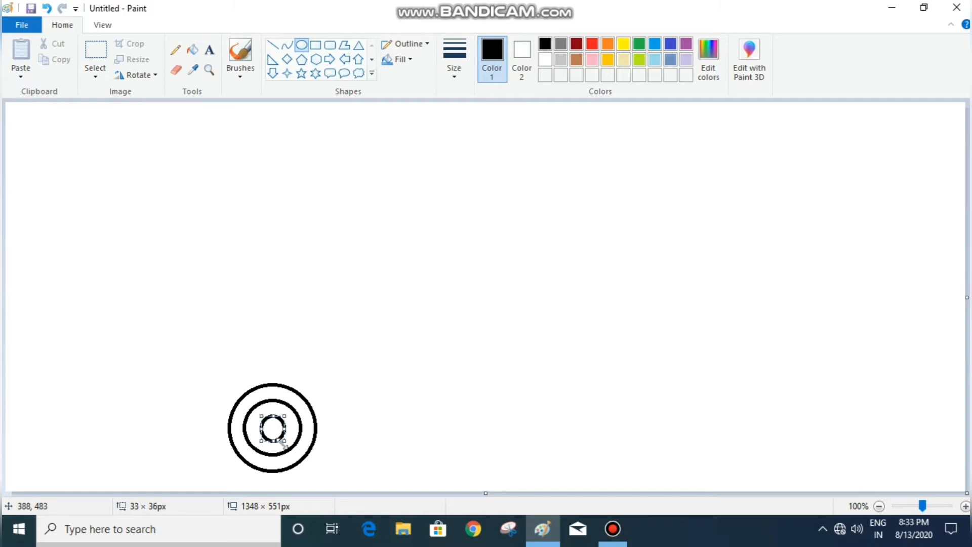
# Draw a brown circle about 159 × 161 px around the three concentric black wheel circles.
pyautogui.click(386, 345)
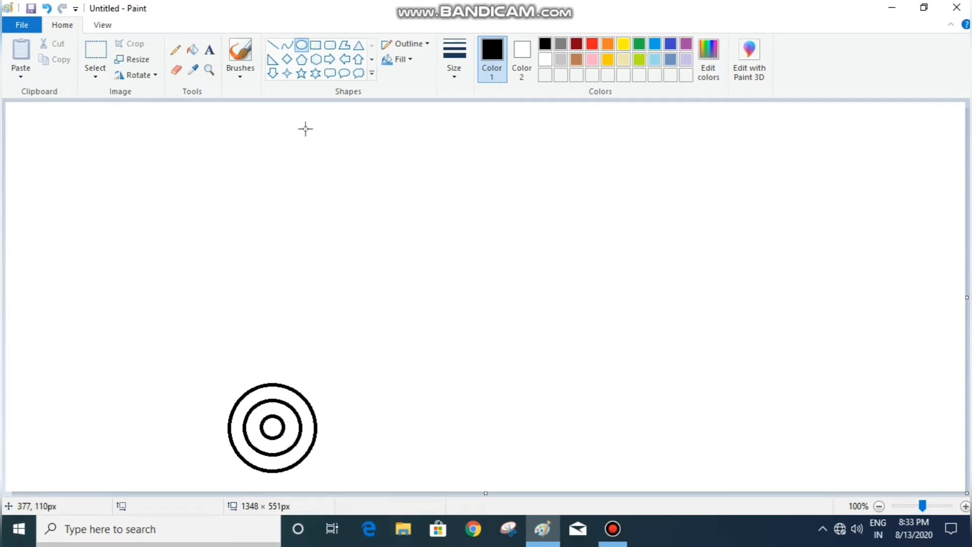
pyautogui.click(607, 44)
pyautogui.click(576, 59)
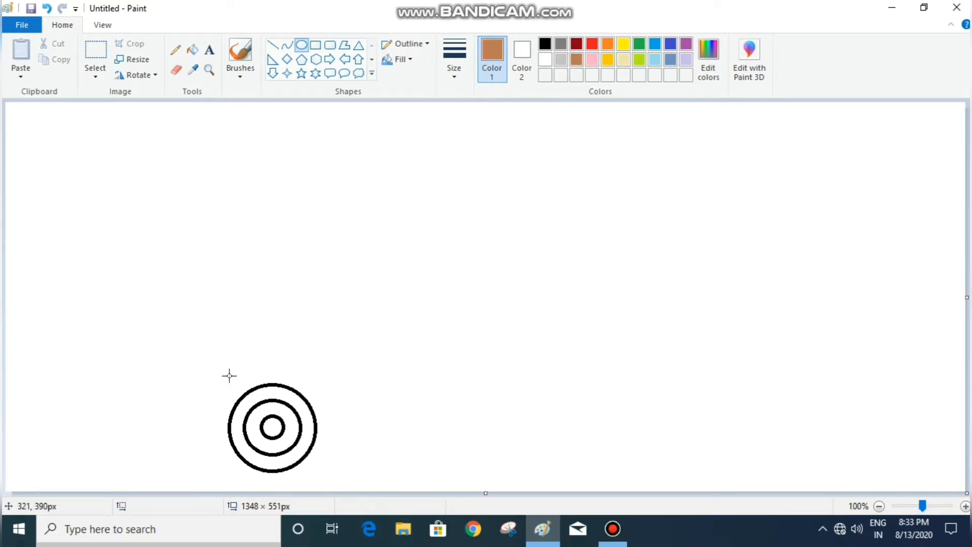
pyautogui.moveTo(228, 375); pyautogui.dragTo(332, 477)
pyautogui.moveTo(316, 428)
pyautogui.mouseDown()
pyautogui.moveTo(306, 436)
pyautogui.moveTo(327, 435)
pyautogui.mouseUp()
pyautogui.moveTo(216, 431); pyautogui.dragTo(214, 432)
pyautogui.moveTo(271, 489); pyautogui.dragTo(273, 486)
pyautogui.moveTo(269, 453); pyautogui.dragTo(271, 451)
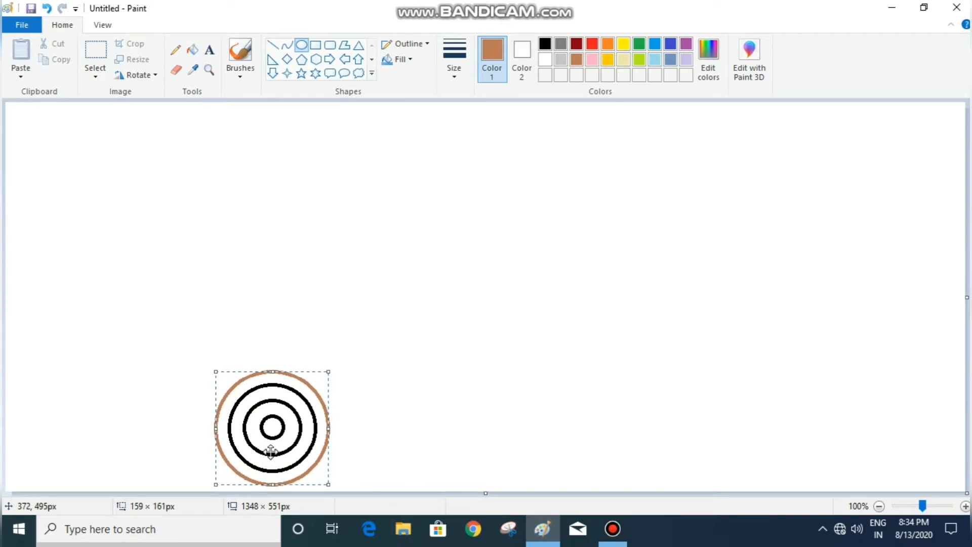
# Shrink the brown circle to about 151 × 153 px and centre it around the wheel.
pyautogui.moveTo(328, 372); pyautogui.dragTo(325, 376)
pyautogui.moveTo(277, 425); pyautogui.dragTo(280, 424)
pyautogui.moveTo(274, 484); pyautogui.dragTo(275, 481)
pyautogui.moveTo(328, 431); pyautogui.dragTo(325, 433)
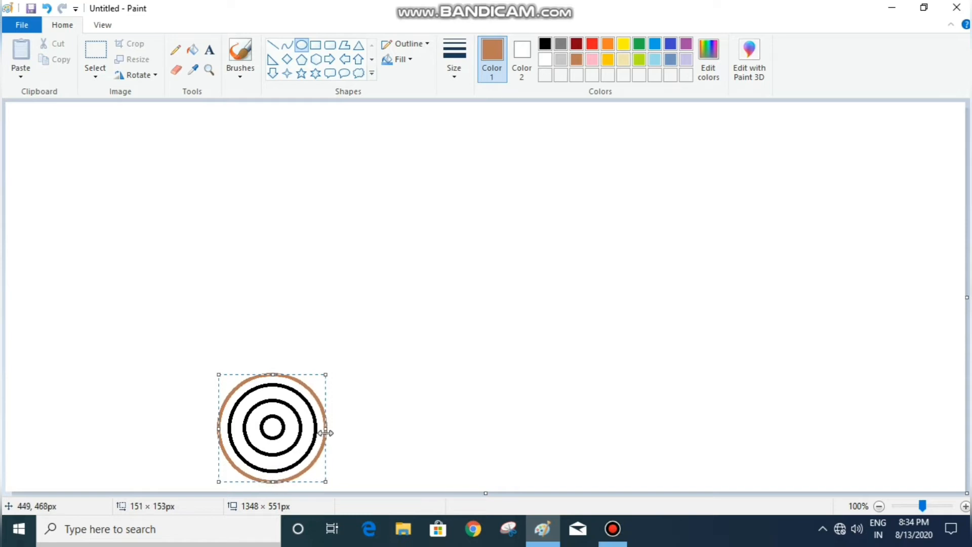
pyautogui.moveTo(219, 427); pyautogui.dragTo(218, 424)
pyautogui.click(393, 334)
# Draw a second, slightly larger brown circle around the first one and centre it on the wheel.
pyautogui.moveTo(273, 363); pyautogui.dragTo(171, 474)
pyautogui.moveTo(233, 408); pyautogui.dragTo(281, 410)
pyautogui.moveTo(270, 476); pyautogui.dragTo(269, 489)
pyautogui.moveTo(322, 427); pyautogui.dragTo(333, 430)
pyautogui.moveTo(218, 431); pyautogui.dragTo(210, 432)
pyautogui.click(406, 169)
# Erase the lower parts of both brown circles, leaving two parallel arcs over the wheel.
pyautogui.click(176, 69)
pyautogui.click(454, 55)
pyautogui.click(464, 178)
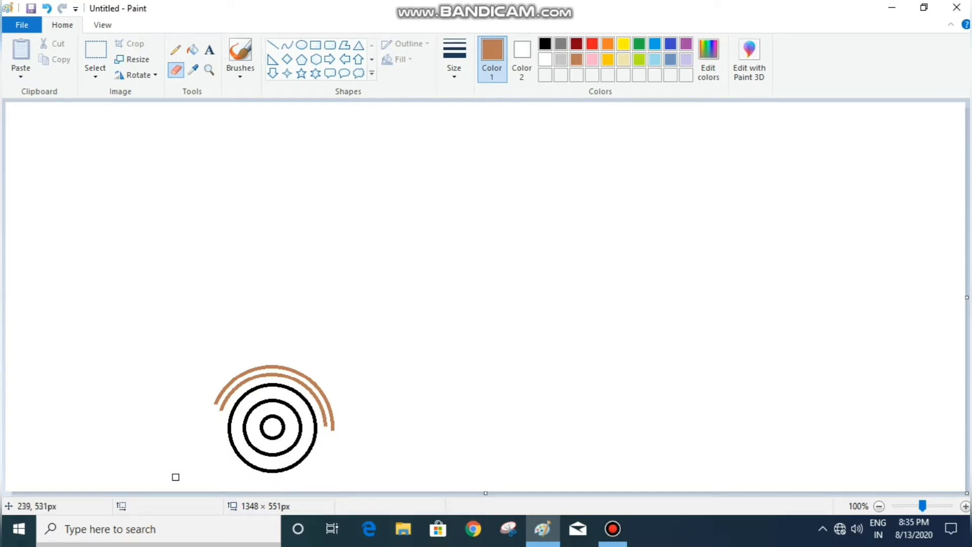
# Join the right ends of the two brown arcs with a short straight line.
pyautogui.click(274, 46)
pyautogui.click(965, 505)
pyautogui.click(964, 505)
pyautogui.click(964, 505)
pyautogui.click(964, 505)
pyautogui.scroll(-10, 576, 363)
pyautogui.moveTo(172, 496); pyautogui.dragTo(336, 499)
pyautogui.scroll(2, 708, 329)
pyautogui.moveTo(764, 339); pyautogui.dragTo(800, 357)
pyautogui.click(829, 287)
# Close the left end of the brown fender arcs with a short straight line.
pyautogui.moveTo(214, 227)
pyautogui.mouseDown()
pyautogui.moveTo(242, 256)
pyautogui.moveTo(218, 229)
pyautogui.mouseUp()
pyautogui.click(212, 343)
pyautogui.click(879, 505)
pyautogui.click(879, 506)
pyautogui.click(879, 506)
pyautogui.click(879, 506)
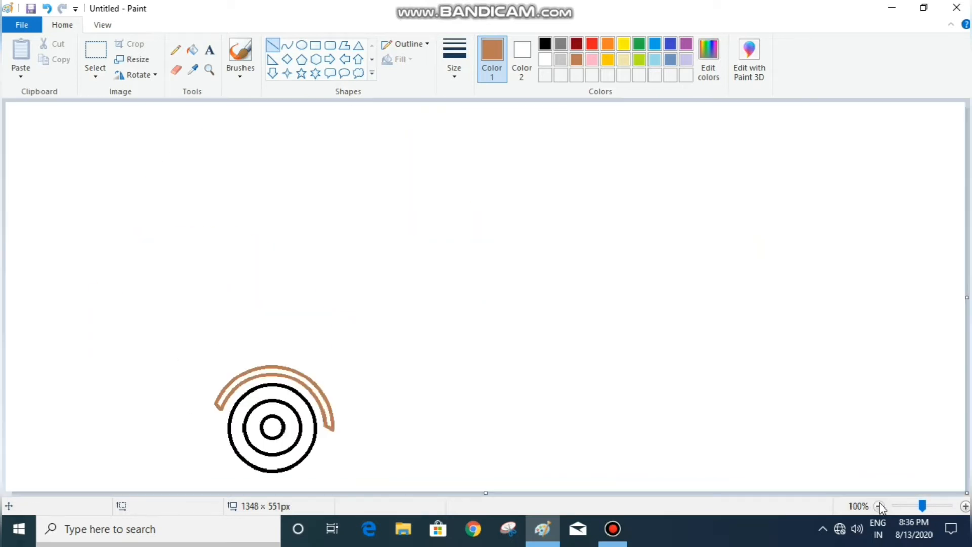
# Recolor the fender outline black and fill its inside with orange.
pyautogui.click(193, 50)
pyautogui.click(545, 43)
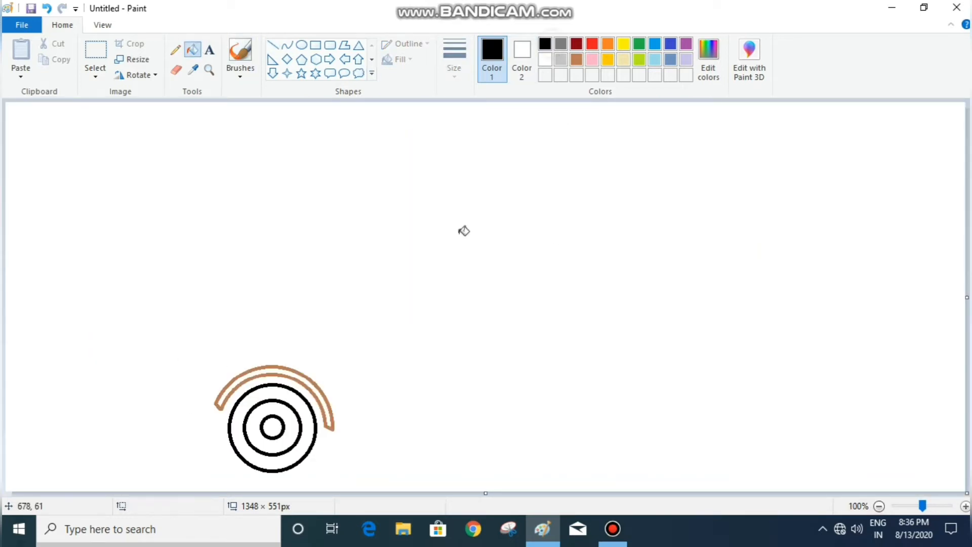
pyautogui.click(331, 409)
pyautogui.click(613, 45)
pyautogui.click(329, 402)
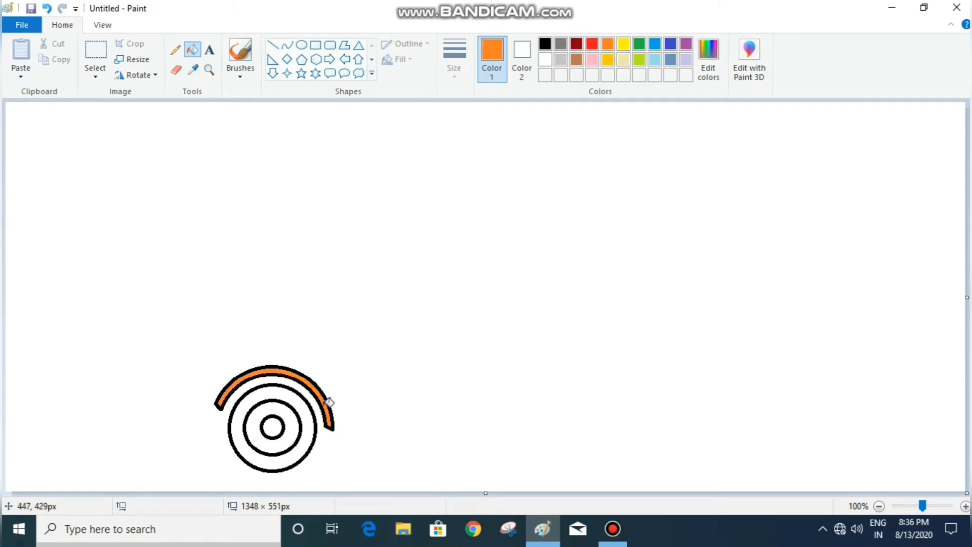
# Mix a custom dark gray and fill the tire's outer ring with it.
pyautogui.click(545, 44)
pyautogui.click(708, 61)
pyautogui.moveTo(640, 296); pyautogui.dragTo(640, 258)
pyautogui.click(357, 358)
pyautogui.click(308, 414)
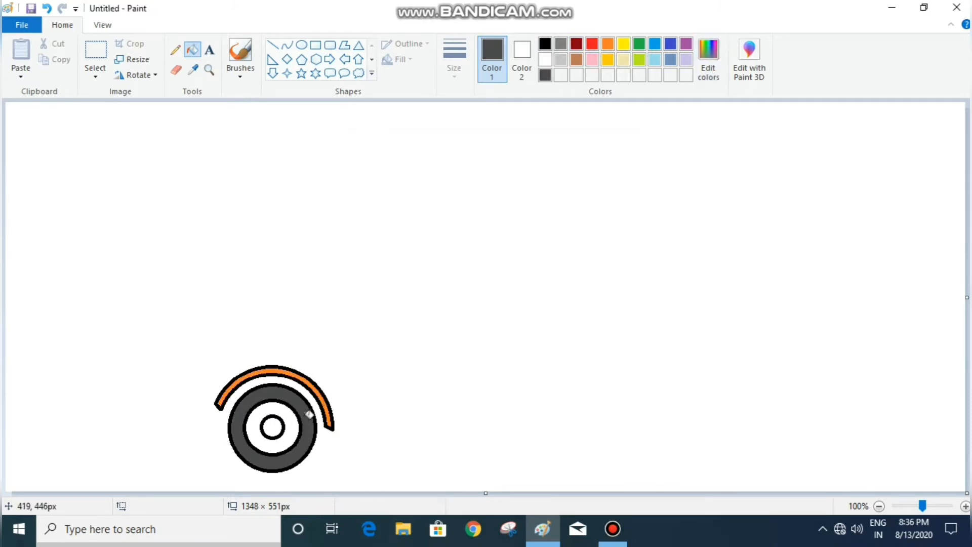
# Fill the wheel's rim with light gray and its hub with medium gray.
pyautogui.click(560, 60)
pyautogui.click(299, 427)
pyautogui.click(560, 44)
pyautogui.click(273, 427)
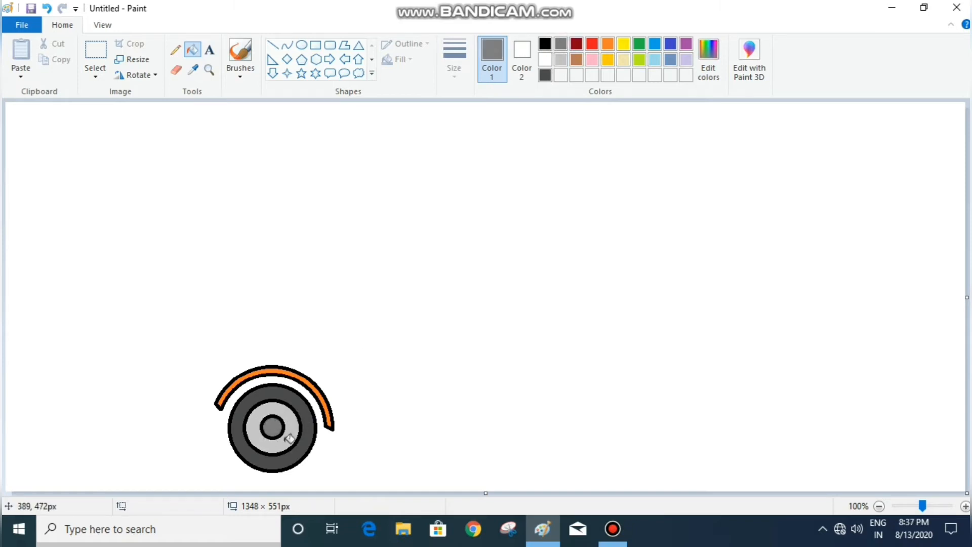
# Draw a curved highlight about 36 × 39 px in the rim's upper-left part and recolor it white.
pyautogui.click(287, 45)
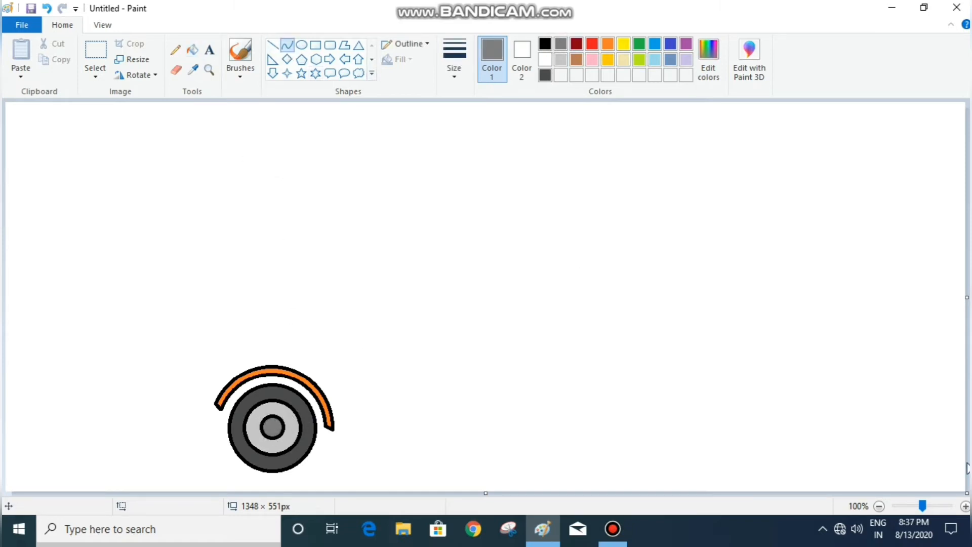
pyautogui.scroll(3, 493, 379)
pyautogui.scroll(-7, 493, 380)
pyautogui.moveTo(233, 490); pyautogui.dragTo(393, 478)
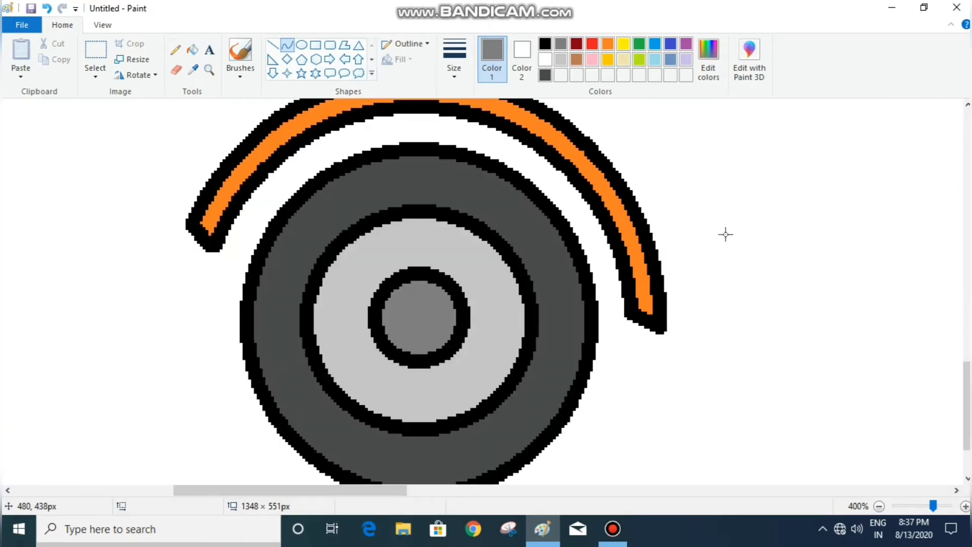
pyautogui.moveTo(419, 242)
pyautogui.mouseDown()
pyautogui.moveTo(347, 369)
pyautogui.moveTo(361, 253)
pyautogui.moveTo(324, 318)
pyautogui.moveTo(324, 279)
pyautogui.moveTo(317, 291)
pyautogui.moveTo(380, 278)
pyautogui.mouseUp()
pyautogui.moveTo(372, 358); pyautogui.dragTo(321, 343)
pyautogui.moveTo(388, 306); pyautogui.dragTo(391, 312)
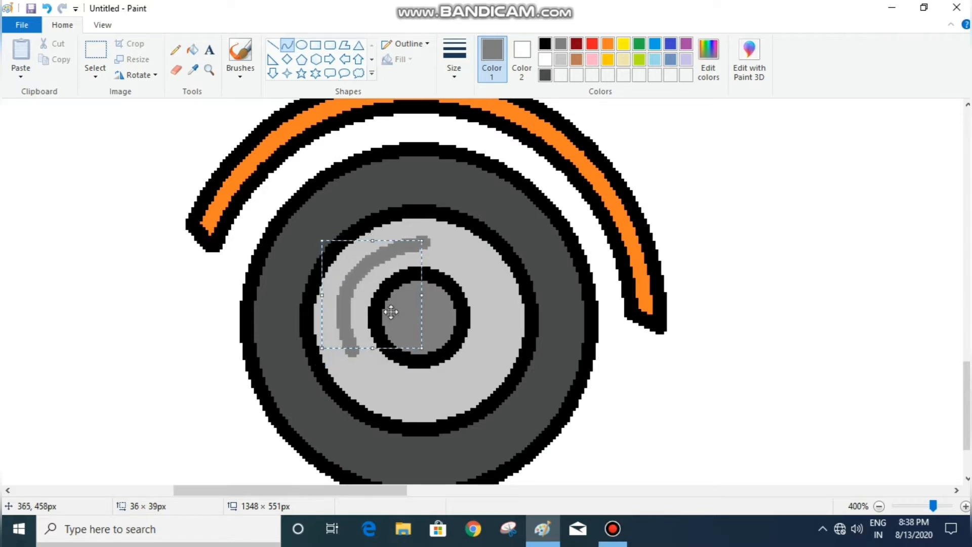
pyautogui.click(192, 50)
pyautogui.click(545, 60)
pyautogui.click(347, 304)
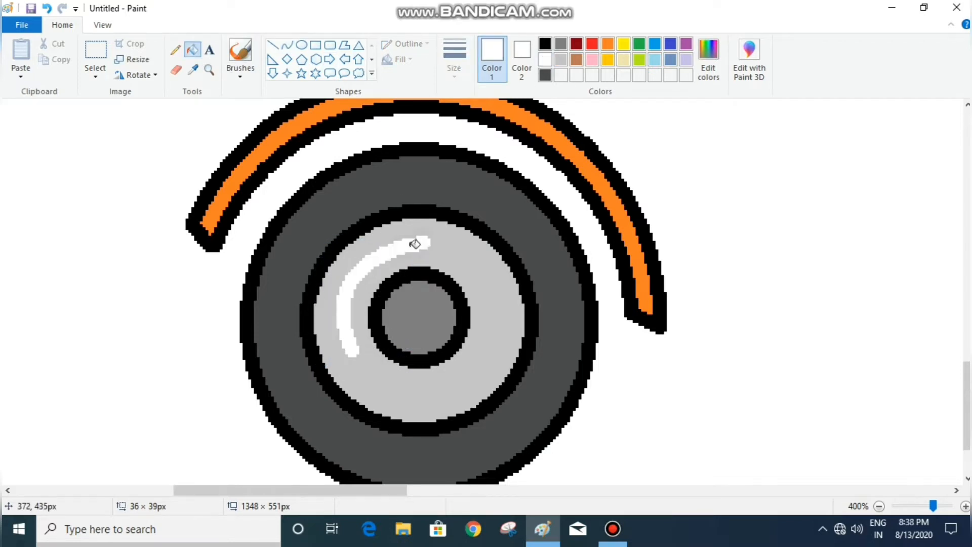
# Add a short medium-gray curved shadow stroke in the lower-right part of the rim.
pyautogui.click(286, 47)
pyautogui.click(560, 44)
pyautogui.moveTo(502, 344)
pyautogui.mouseDown()
pyautogui.moveTo(452, 389)
pyautogui.moveTo(477, 382)
pyautogui.mouseUp()
pyautogui.click(538, 389)
pyautogui.click(875, 508)
pyautogui.click(875, 508)
pyautogui.click(875, 508)
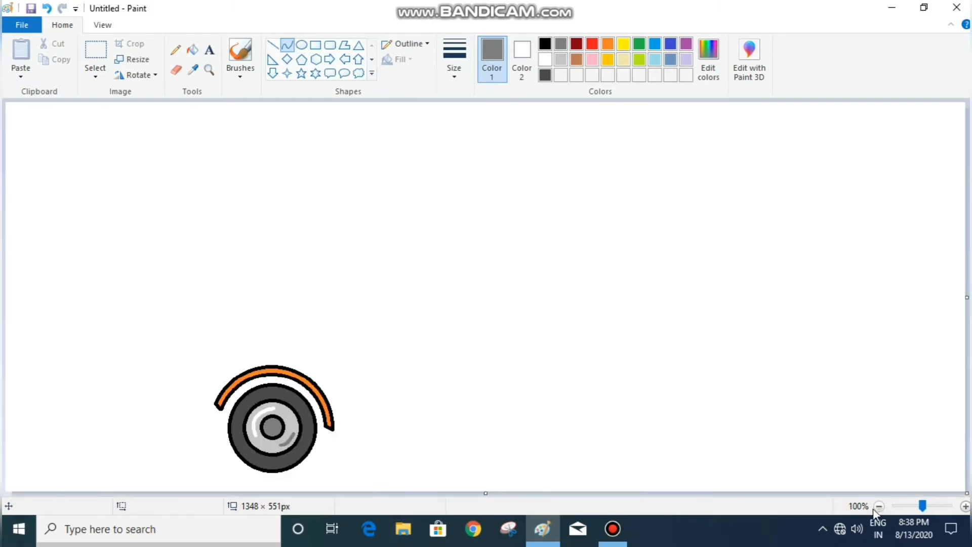
# Draw a black vertical front line about 104 px tall above the fender's left end and a horizontal hood line about 192 px long.
pyautogui.click(272, 45)
pyautogui.moveTo(224, 386); pyautogui.dragTo(217, 324)
pyautogui.click(544, 44)
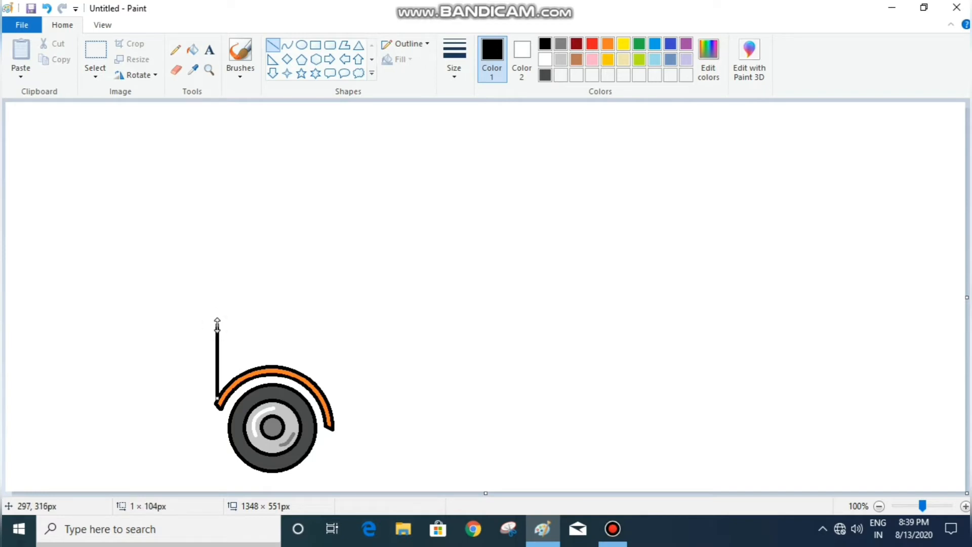
pyautogui.moveTo(217, 324); pyautogui.dragTo(306, 318)
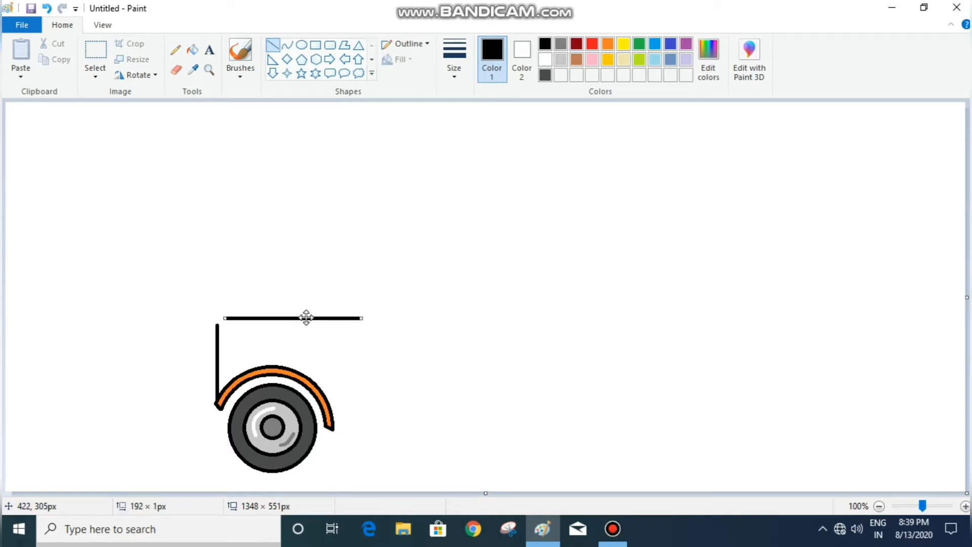
pyautogui.click(324, 207)
# Connect the vertical front line to the hood line with a short diagonal corner line.
pyautogui.click(966, 506)
pyautogui.doubleClick(965, 506)
pyautogui.doubleClick(966, 506)
pyautogui.doubleClick(965, 506)
pyautogui.scroll(-15, 493, 328)
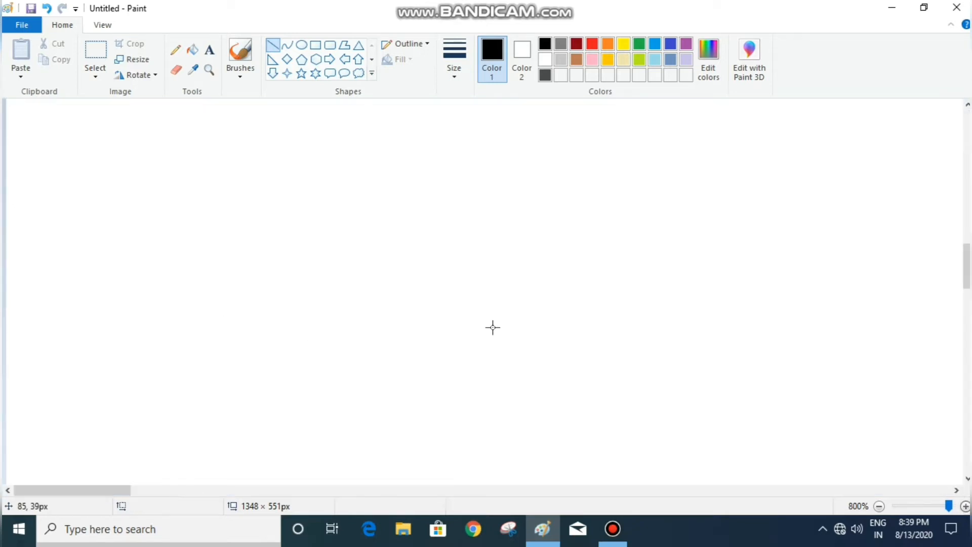
pyautogui.moveTo(101, 491); pyautogui.dragTo(282, 497)
pyautogui.moveTo(203, 348)
pyautogui.mouseDown()
pyautogui.moveTo(264, 303)
pyautogui.moveTo(207, 348)
pyautogui.mouseUp()
pyautogui.click(736, 164)
pyautogui.click(878, 507)
pyautogui.click(878, 507)
pyautogui.click(879, 507)
pyautogui.click(878, 507)
pyautogui.click(879, 507)
pyautogui.click(879, 508)
pyautogui.click(878, 508)
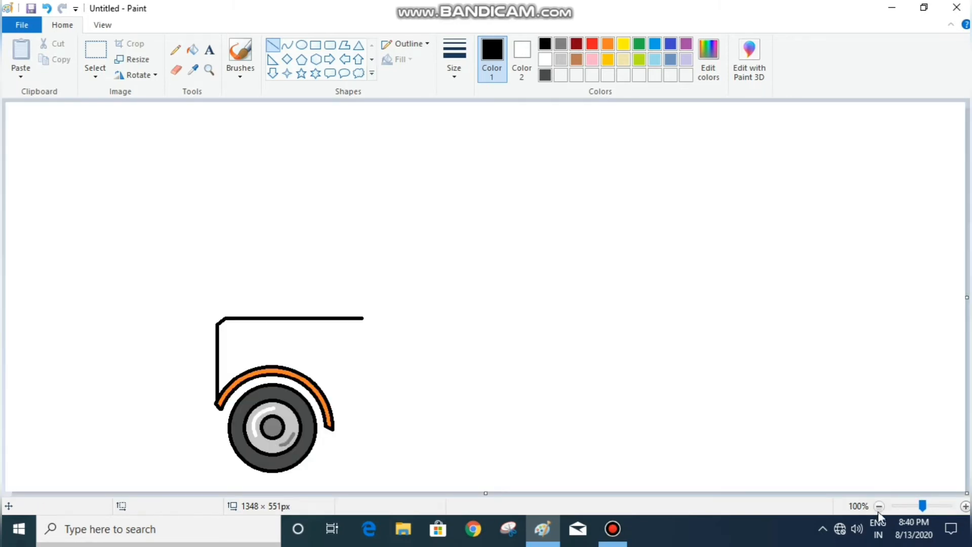
# Draw the slanted windshield line and a narrow roof strip with a lower edge about 287 px long, closed at the rear.
pyautogui.moveTo(362, 318)
pyautogui.mouseDown()
pyautogui.moveTo(390, 248)
pyautogui.moveTo(581, 247)
pyautogui.mouseUp()
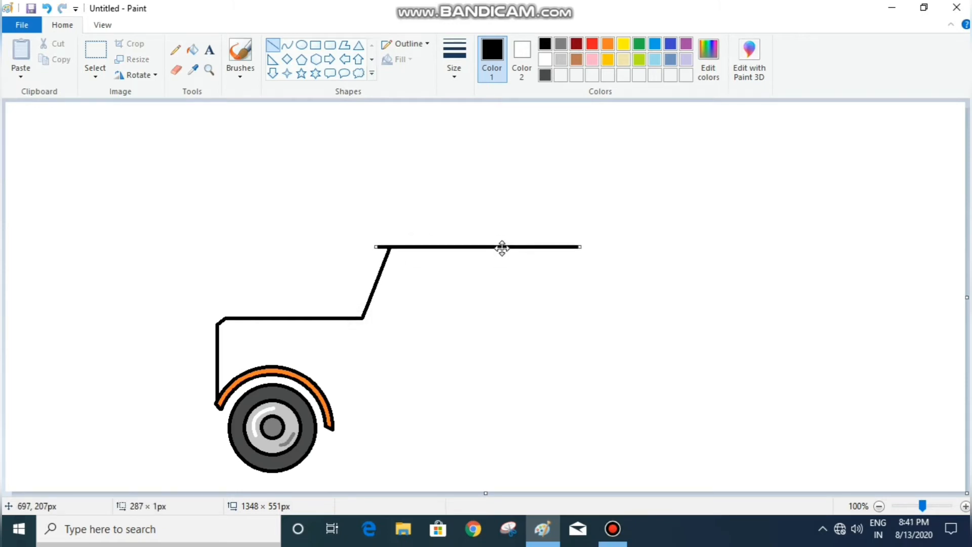
pyautogui.click(495, 269)
pyautogui.moveTo(406, 234)
pyautogui.mouseDown()
pyautogui.moveTo(576, 233)
pyautogui.moveTo(578, 247)
pyautogui.mouseUp()
pyautogui.click(590, 239)
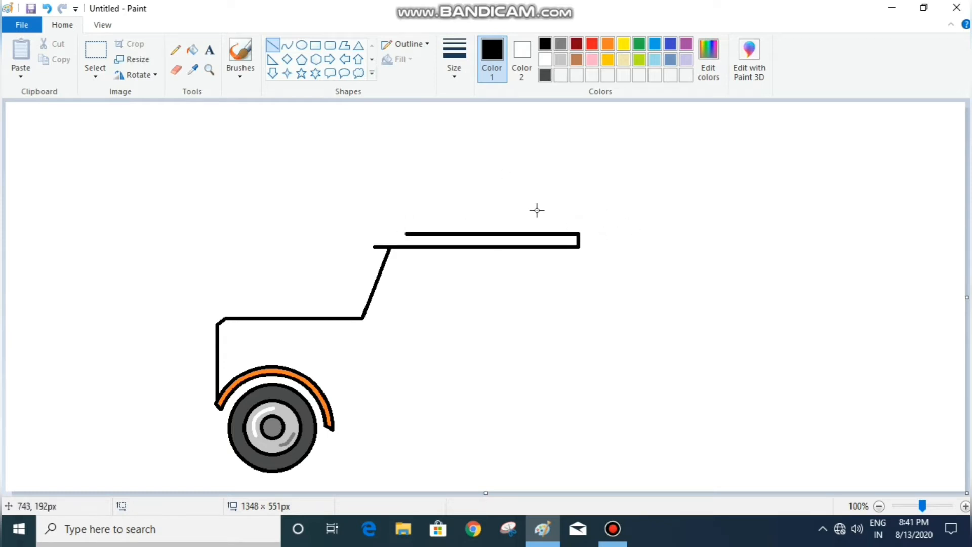
# Close the roof strip's front with a curve and outline a curved raised section on top of the roof.
pyautogui.click(286, 46)
pyautogui.moveTo(375, 246); pyautogui.dragTo(482, 214)
pyautogui.click(404, 233)
pyautogui.click(443, 201)
pyautogui.moveTo(560, 209)
pyautogui.mouseDown()
pyautogui.moveTo(565, 227)
pyautogui.moveTo(567, 210)
pyautogui.mouseUp()
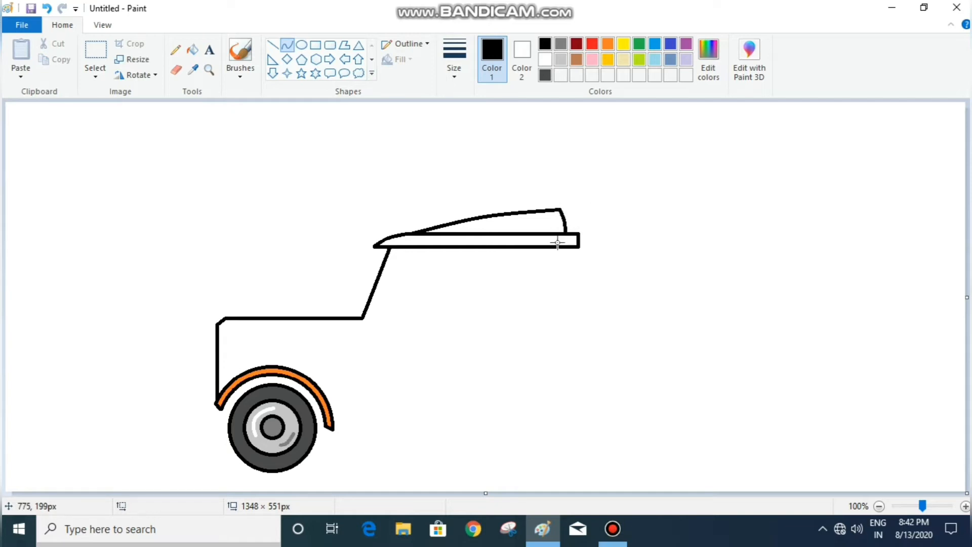
# Draw the hood's vertical rear edge and a stepped line, about 33 px wide, down to the fender's right end.
pyautogui.click(272, 45)
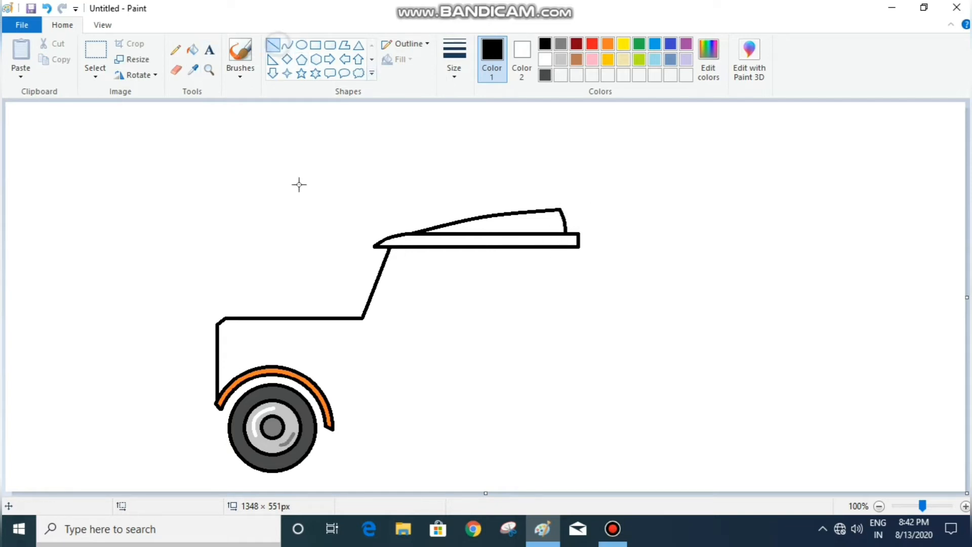
pyautogui.moveTo(361, 327); pyautogui.dragTo(360, 400)
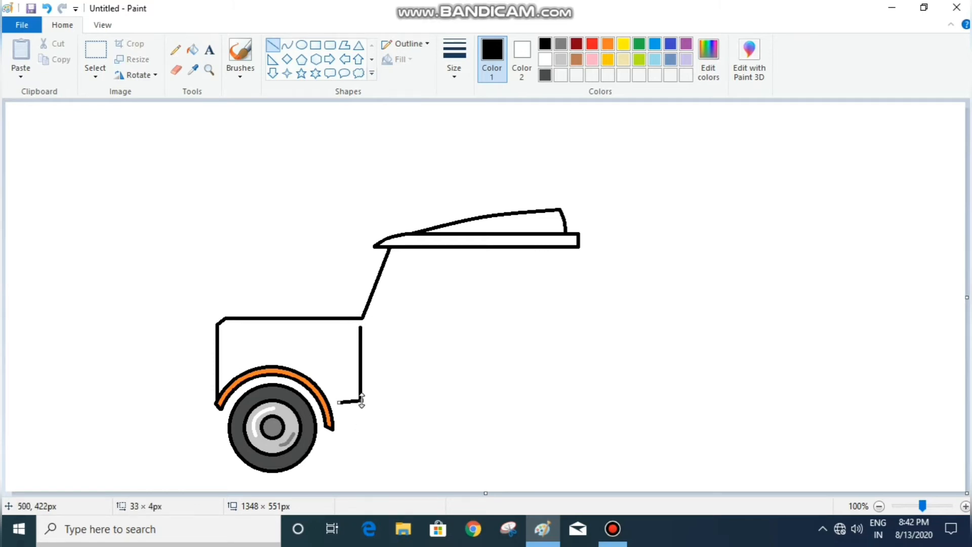
pyautogui.click(375, 394)
pyautogui.moveTo(340, 401); pyautogui.dragTo(338, 430)
# Round the hood's upper rear corner with a short curve joining the hood line to its vertical rear edge.
pyautogui.click(287, 48)
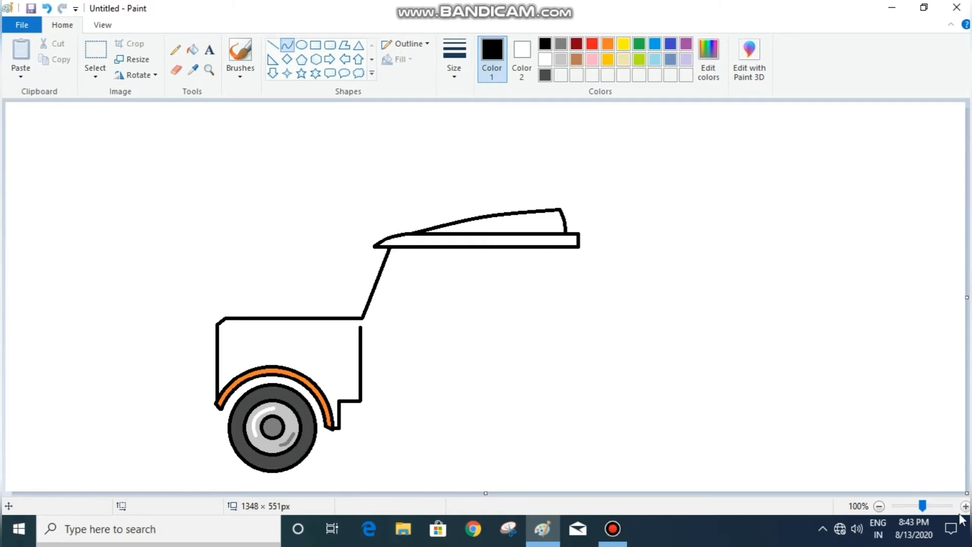
pyautogui.click(936, 506)
pyautogui.scroll(-9, 627, 397)
pyautogui.moveTo(198, 489); pyautogui.dragTo(457, 489)
pyautogui.scroll(4, 437, 416)
pyautogui.scroll(2, 435, 416)
pyautogui.moveTo(381, 284)
pyautogui.mouseDown()
pyautogui.moveTo(447, 327)
pyautogui.moveTo(422, 304)
pyautogui.mouseUp()
pyautogui.click(422, 304)
pyautogui.click(529, 329)
pyautogui.click(879, 505)
pyautogui.click(879, 506)
pyautogui.click(879, 505)
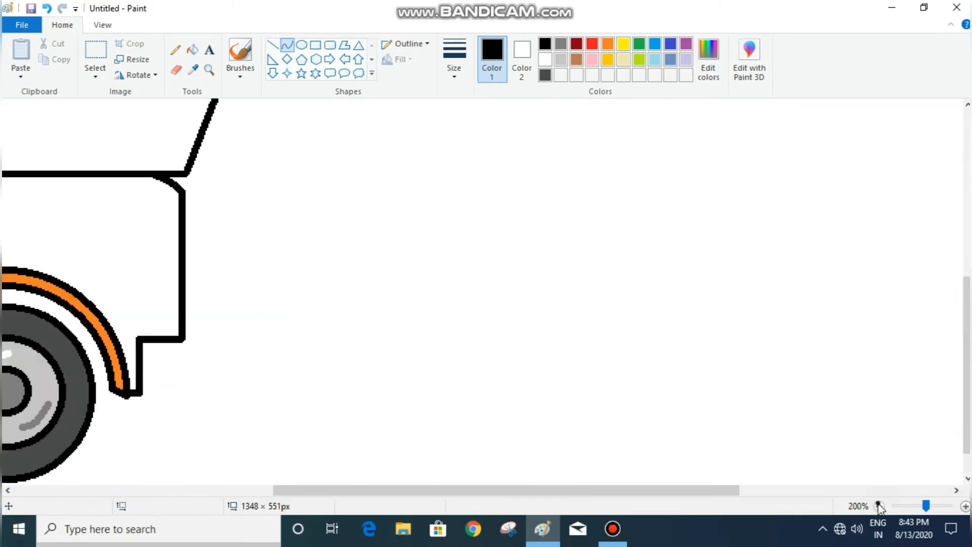
pyautogui.click(879, 505)
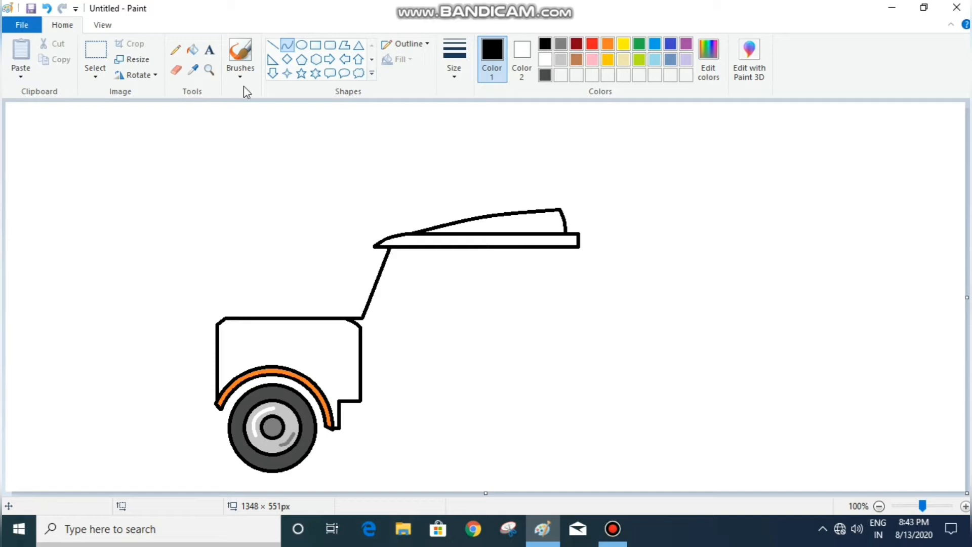
# Draw the cabin's bottom line and two vertical rear lines, and undo the stray mark beside the roof.
pyautogui.click(272, 45)
pyautogui.moveTo(361, 402); pyautogui.dragTo(598, 401)
pyautogui.click(635, 373)
pyautogui.moveTo(576, 247)
pyautogui.mouseDown()
pyautogui.moveTo(578, 401)
pyautogui.moveTo(597, 247)
pyautogui.mouseUp()
pyautogui.click(590, 307)
pyautogui.click(645, 199)
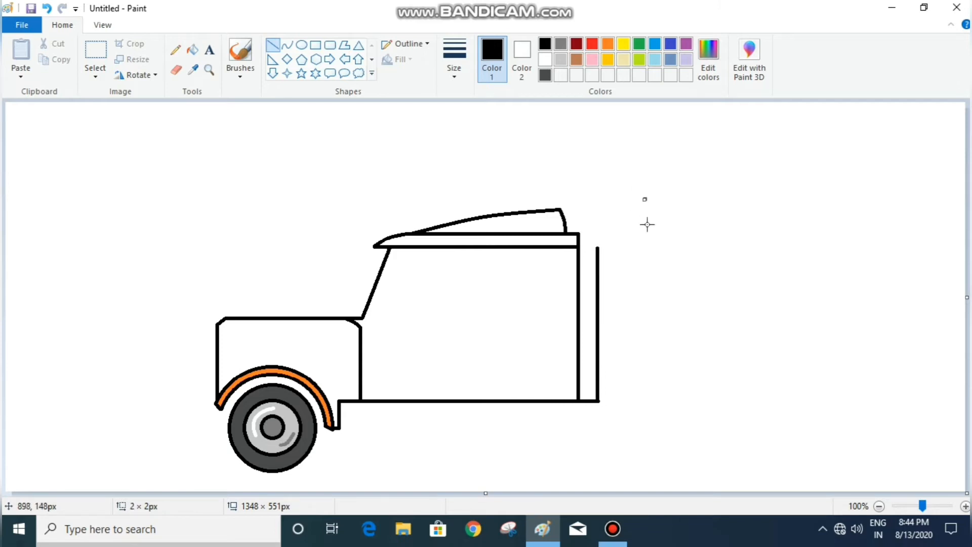
pyautogui.hotkey('ctrl', 'z')
# Close the top of the narrow rear panel with a horizontal line about 27 px long.
pyautogui.click(964, 506)
pyautogui.click(964, 506)
pyautogui.click(965, 506)
pyautogui.click(965, 506)
pyautogui.scroll(-10, 550, 308)
pyautogui.moveTo(160, 490); pyautogui.dragTo(679, 494)
pyautogui.scroll(3, 585, 379)
pyautogui.moveTo(223, 230)
pyautogui.mouseDown()
pyautogui.moveTo(338, 241)
pyautogui.moveTo(348, 230)
pyautogui.mouseUp()
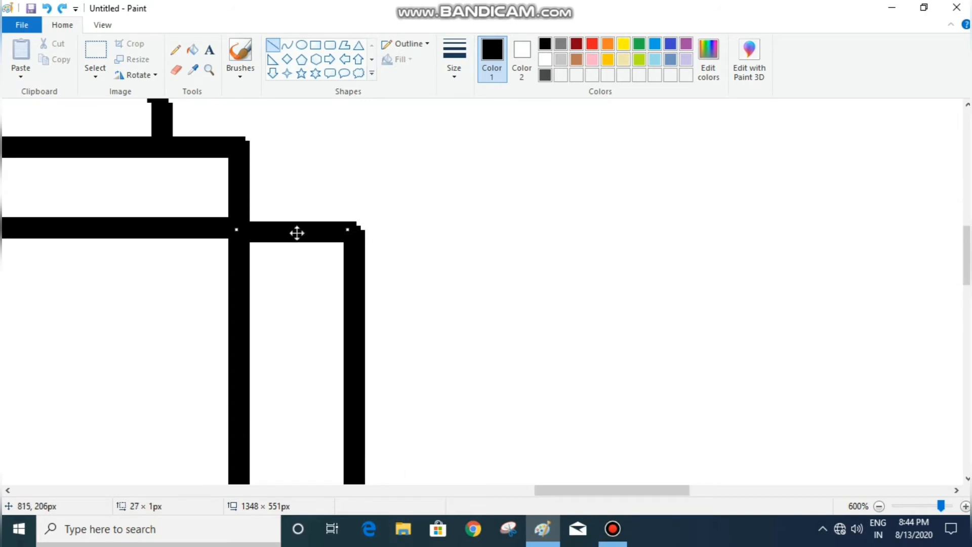
pyautogui.click(879, 505)
pyautogui.click(879, 506)
pyautogui.click(879, 506)
pyautogui.click(879, 505)
pyautogui.click(879, 505)
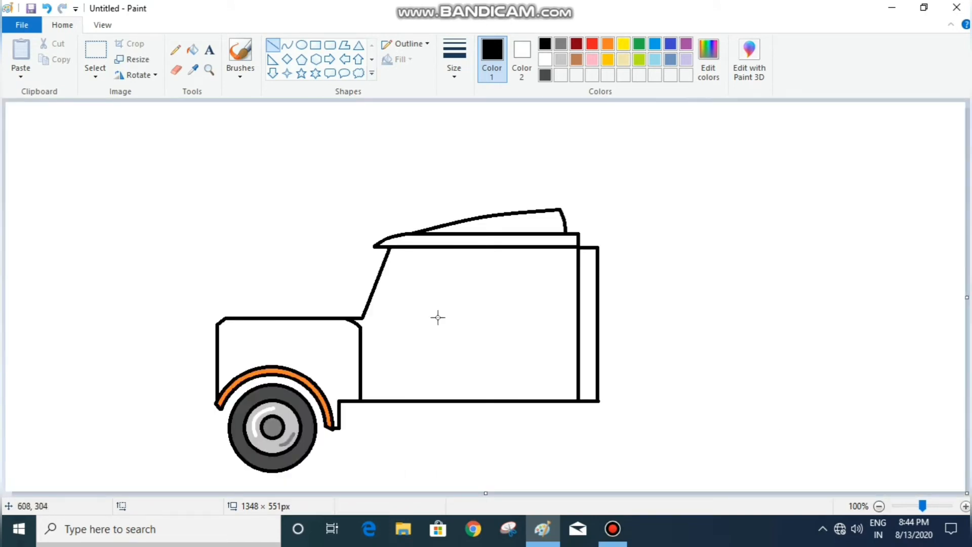
# Outline the cabin door with straight lines, slanting its upper front edge parallel to the windshield.
pyautogui.moveTo(398, 258)
pyautogui.mouseDown()
pyautogui.moveTo(462, 257)
pyautogui.moveTo(463, 370)
pyautogui.mouseUp()
pyautogui.moveTo(397, 257)
pyautogui.mouseDown()
pyautogui.moveTo(373, 319)
pyautogui.moveTo(374, 373)
pyautogui.mouseUp()
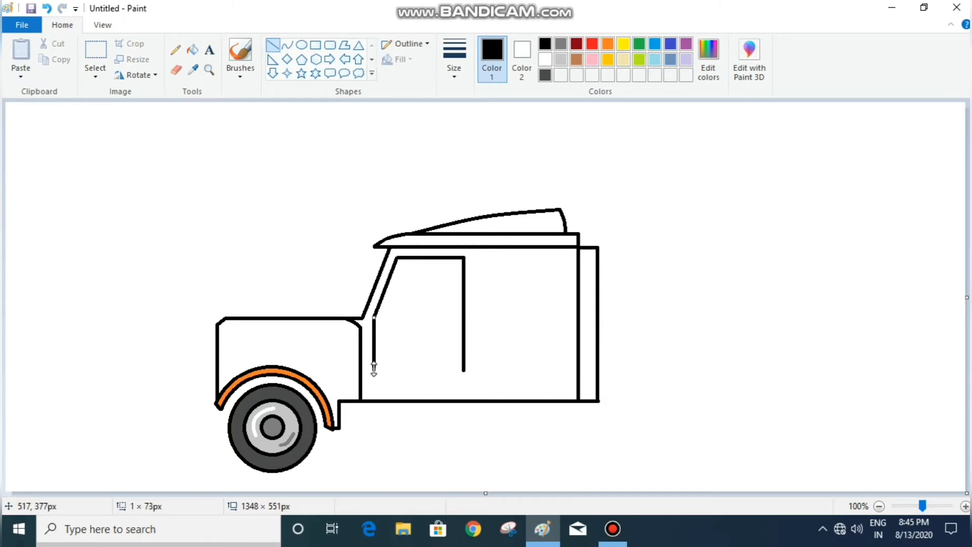
pyautogui.moveTo(463, 371); pyautogui.dragTo(373, 372)
pyautogui.click(436, 342)
# Straighten the door's lower front edge with a vertical line about 55 px long ending at its bottom corner.
pyautogui.click(965, 505)
pyautogui.click(965, 506)
pyautogui.click(965, 506)
pyautogui.click(965, 505)
pyautogui.scroll(-9, 612, 308)
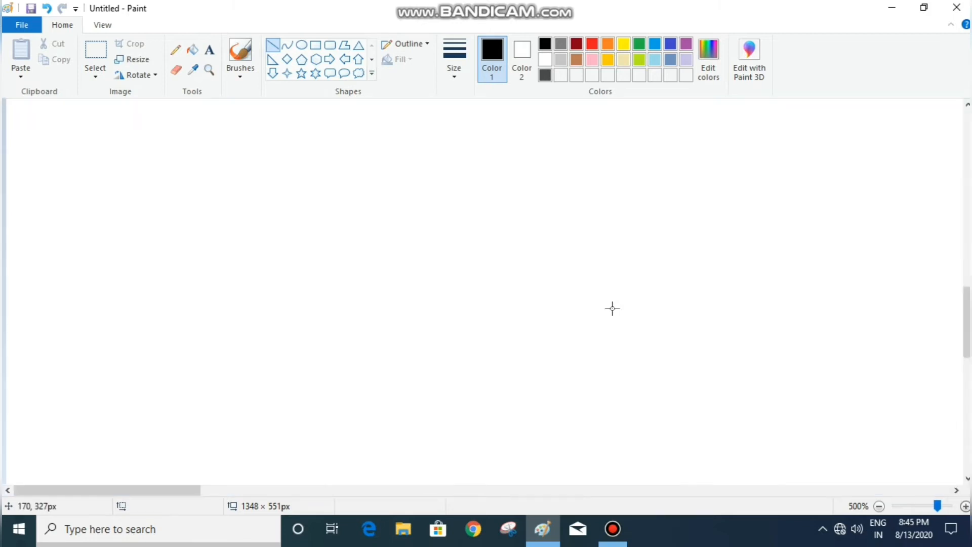
pyautogui.moveTo(196, 490); pyautogui.dragTo(516, 490)
pyautogui.scroll(2, 482, 388)
pyautogui.click(879, 506)
pyautogui.moveTo(158, 311); pyautogui.dragTo(160, 170)
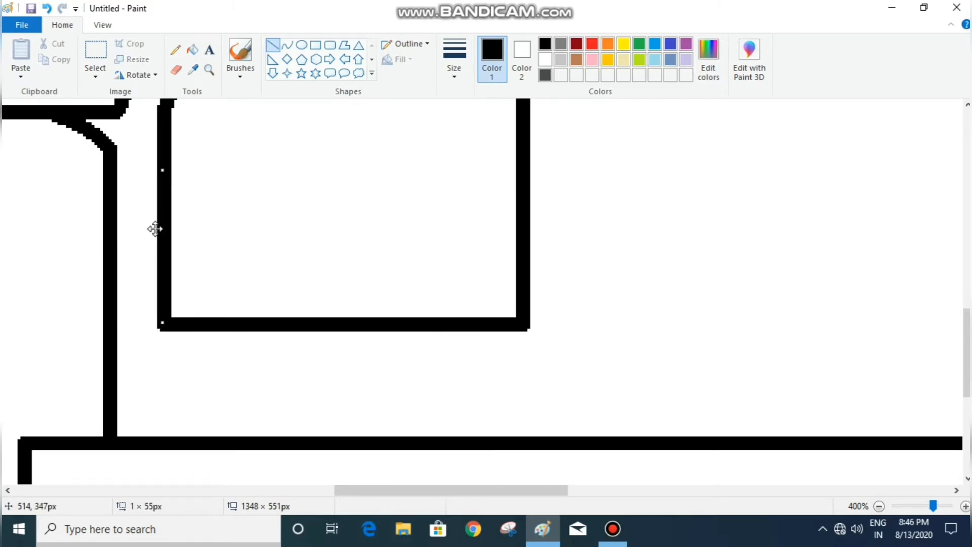
pyautogui.click(879, 505)
pyautogui.click(879, 506)
pyautogui.click(879, 506)
# Outline a window with a slanted front edge in the door's upper half, with a bottom line about 100 px long.
pyautogui.moveTo(402, 267); pyautogui.dragTo(383, 316)
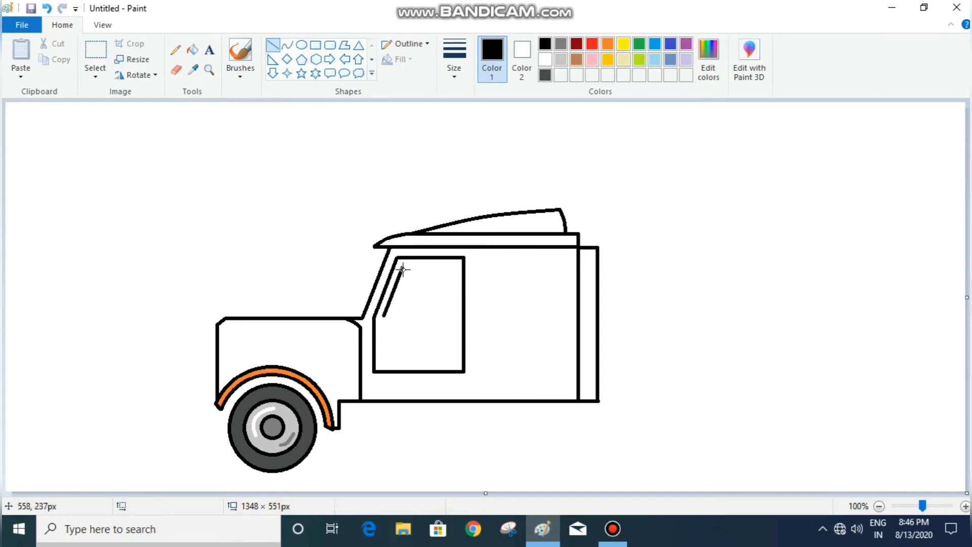
pyautogui.moveTo(402, 267)
pyautogui.mouseDown()
pyautogui.moveTo(454, 267)
pyautogui.moveTo(454, 315)
pyautogui.mouseUp()
pyautogui.click(453, 306)
pyautogui.moveTo(384, 315); pyautogui.dragTo(455, 314)
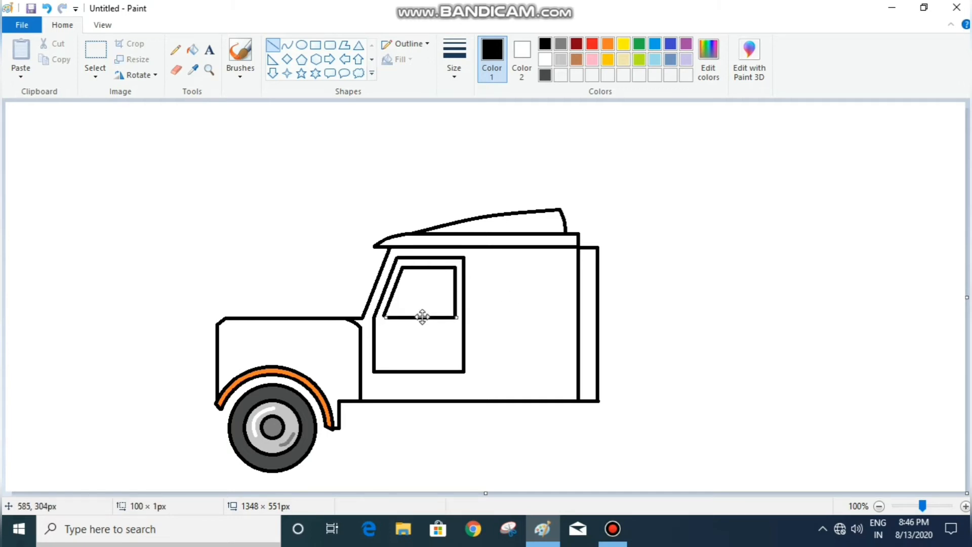
# Outline a small window with a slanted top edge in the upper rear part of the cab using straight lines.
pyautogui.click(522, 301)
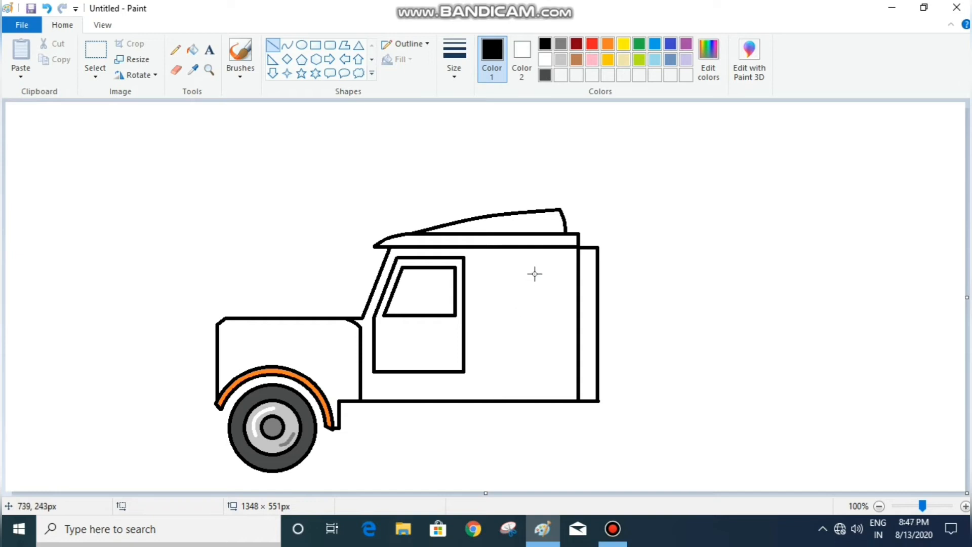
pyautogui.moveTo(523, 267); pyautogui.dragTo(520, 303)
pyautogui.moveTo(548, 260); pyautogui.dragTo(545, 299)
pyautogui.click(565, 286)
pyautogui.moveTo(522, 267); pyautogui.dragTo(544, 257)
pyautogui.click(578, 261)
# Outline a side panel below the small rear window, with a slightly sloped top edge and an outward-curved rear edge.
pyautogui.moveTo(508, 341)
pyautogui.mouseDown()
pyautogui.moveTo(563, 329)
pyautogui.moveTo(507, 336)
pyautogui.moveTo(510, 371)
pyautogui.mouseUp()
pyautogui.click(514, 364)
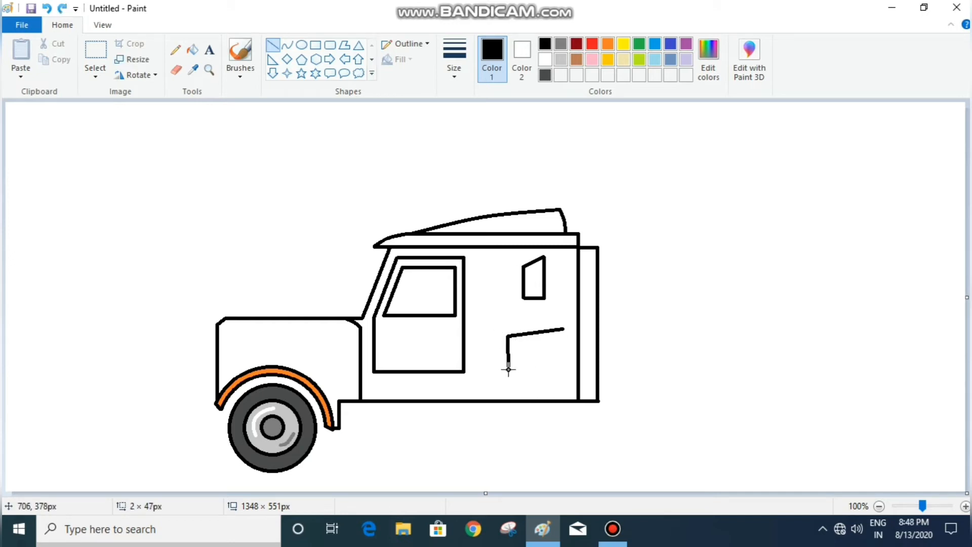
pyautogui.click(551, 338)
pyautogui.moveTo(508, 371); pyautogui.dragTo(563, 371)
pyautogui.click(286, 45)
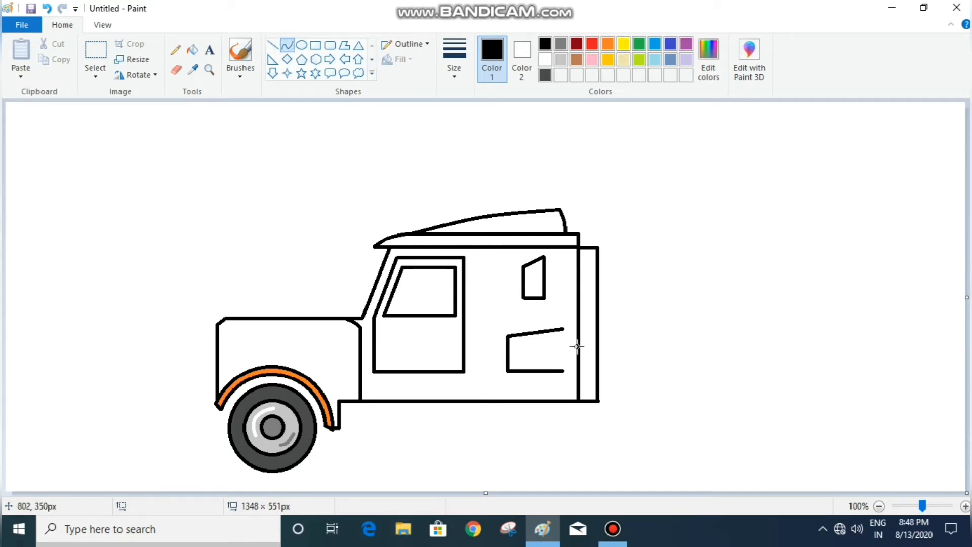
pyautogui.moveTo(563, 330); pyautogui.dragTo(562, 371)
pyautogui.moveTo(569, 336); pyautogui.dragTo(568, 350)
# Draw a long, narrow solid-filled rectangle as a step bar along the cab's bottom edge, from ahead of the door to the cab's rear.
pyautogui.click(273, 45)
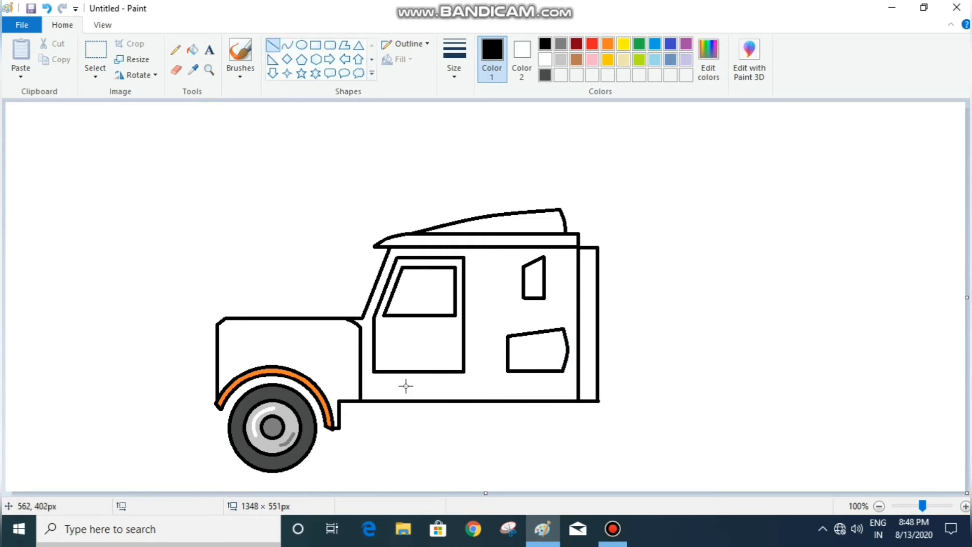
pyautogui.click(316, 45)
pyautogui.click(400, 59)
pyautogui.click(408, 102)
pyautogui.moveTo(412, 385); pyautogui.dragTo(598, 403)
pyautogui.moveTo(505, 385); pyautogui.dragTo(506, 387)
pyautogui.moveTo(411, 396); pyautogui.dragTo(383, 394)
pyautogui.click(490, 309)
# Draw a tall solid-filled rectangle, about 314 px high, as an exhaust pipe behind the door and narrow it to a slim pipe.
pyautogui.moveTo(465, 178); pyautogui.dragTo(498, 402)
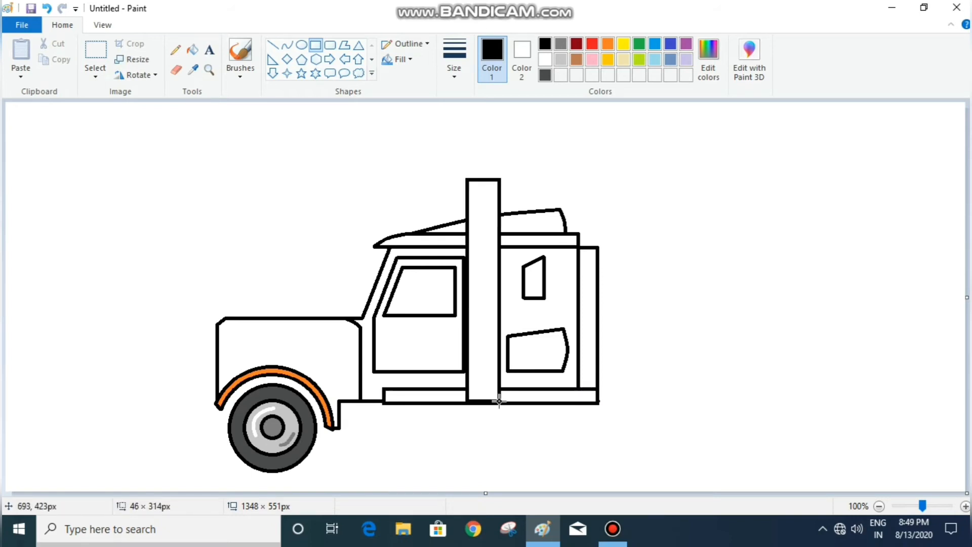
pyautogui.moveTo(468, 293); pyautogui.dragTo(488, 292)
pyautogui.moveTo(485, 402); pyautogui.dragTo(487, 403)
pyautogui.click(531, 396)
# Cap the exhaust pipe's upper end with a narrow upright ellipse matching the pipe's width.
pyautogui.click(299, 46)
pyautogui.click(965, 506)
pyautogui.click(965, 506)
pyautogui.click(965, 506)
pyautogui.moveTo(224, 491); pyautogui.dragTo(570, 491)
pyautogui.scroll(-3, 530, 407)
pyautogui.moveTo(459, 134); pyautogui.dragTo(517, 259)
pyautogui.moveTo(485, 207); pyautogui.dragTo(516, 218)
pyautogui.moveTo(494, 274); pyautogui.dragTo(494, 261)
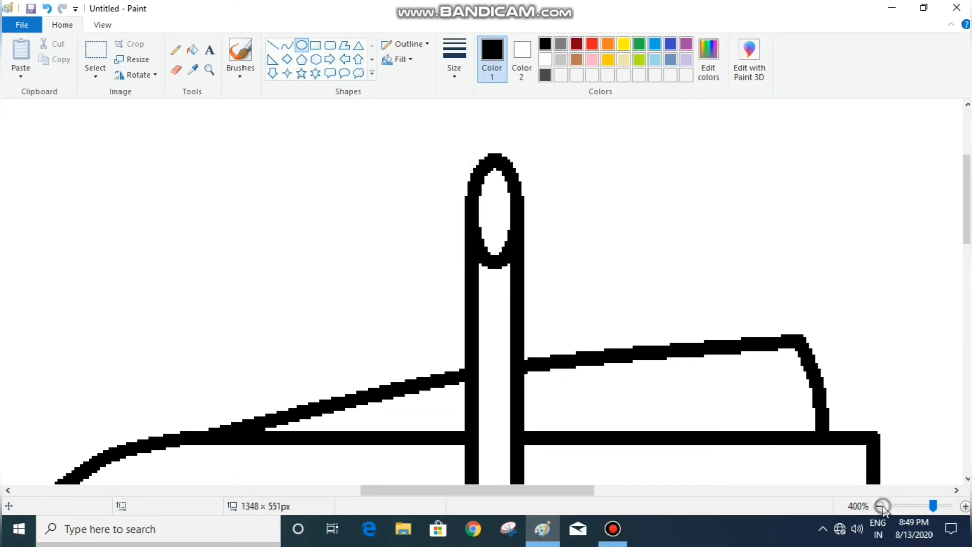
pyautogui.click(879, 506)
pyautogui.click(879, 507)
pyautogui.click(879, 506)
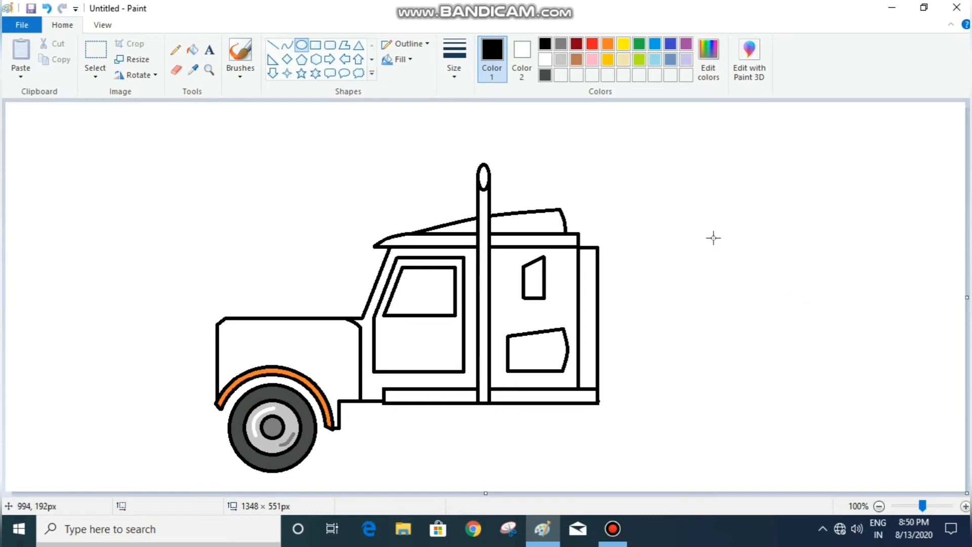
# Fill the exhaust pipe and both parts of the step bar with light gray.
pyautogui.click(273, 45)
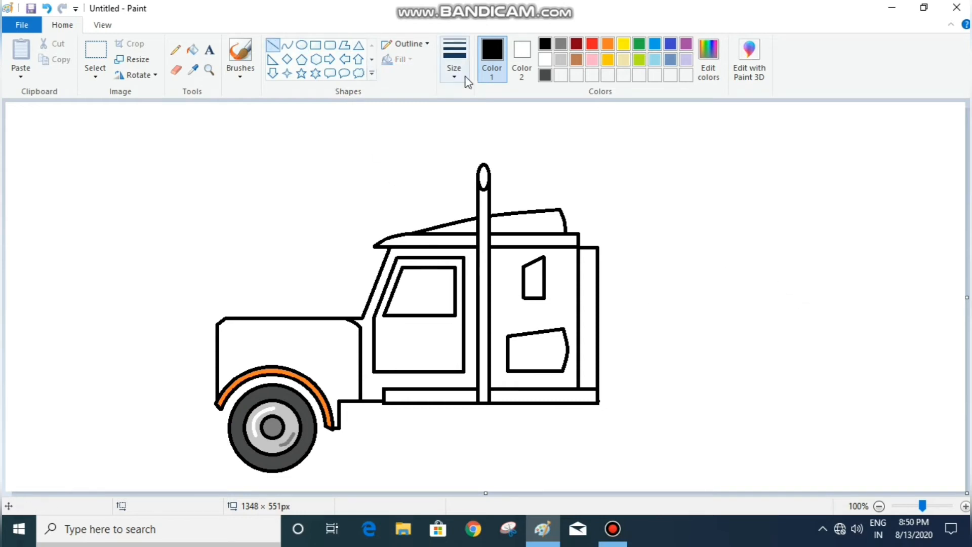
pyautogui.click(623, 45)
pyautogui.click(193, 49)
pyautogui.click(560, 59)
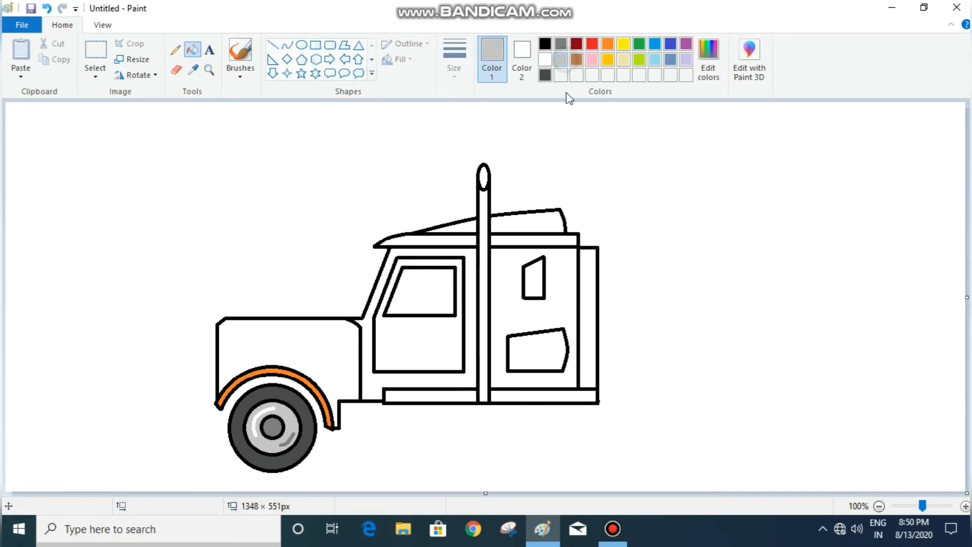
pyautogui.click(484, 284)
pyautogui.click(530, 394)
pyautogui.click(430, 395)
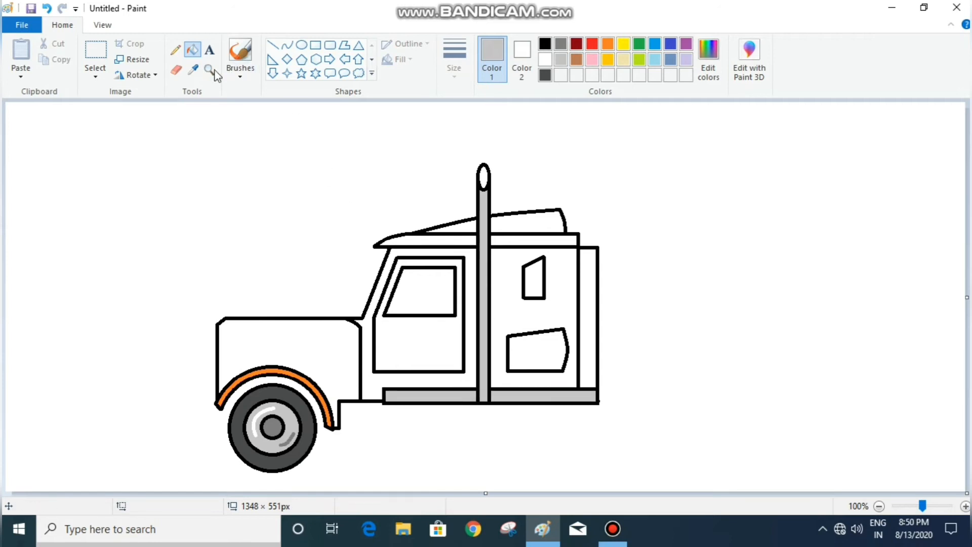
# Draw three short yellow horizontal dashes along the step bar in front of the exhaust pipe.
pyautogui.click(273, 48)
pyautogui.click(623, 45)
pyautogui.moveTo(923, 505); pyautogui.dragTo(938, 506)
pyautogui.moveTo(187, 491); pyautogui.dragTo(582, 490)
pyautogui.scroll(-12, 496, 316)
pyautogui.moveTo(495, 491)
pyautogui.mouseDown()
pyautogui.moveTo(354, 491)
pyautogui.moveTo(416, 490)
pyautogui.mouseUp()
pyautogui.moveTo(336, 239)
pyautogui.mouseDown()
pyautogui.moveTo(566, 237)
pyautogui.moveTo(548, 239)
pyautogui.mouseUp()
pyautogui.click(629, 239)
pyautogui.moveTo(628, 240); pyautogui.dragTo(718, 238)
# Draw three more yellow dashes along the step bar behind the exhaust pipe, the last about 28 px long.
pyautogui.moveTo(488, 491); pyautogui.dragTo(584, 490)
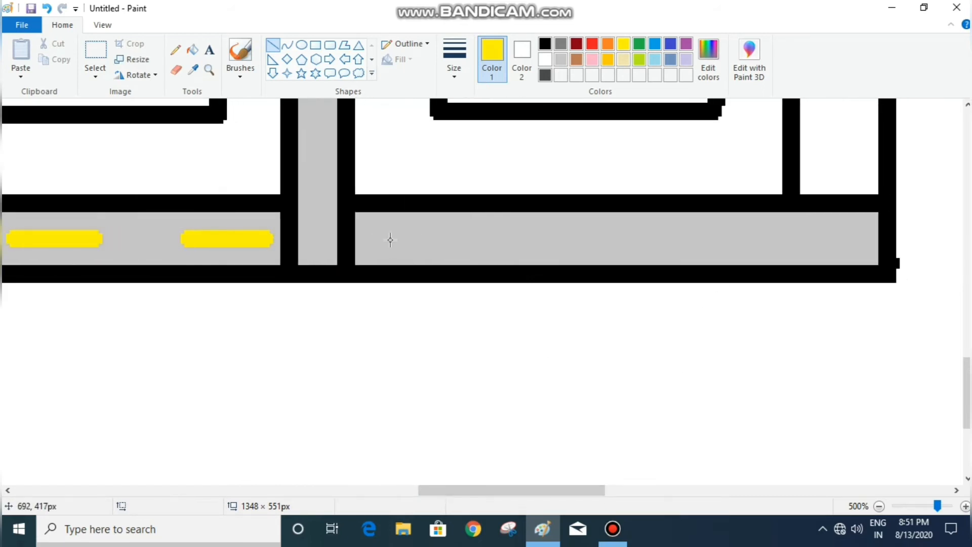
pyautogui.moveTo(388, 240); pyautogui.dragTo(481, 239)
pyautogui.click(564, 237)
pyautogui.moveTo(564, 236); pyautogui.dragTo(667, 236)
pyautogui.click(748, 239)
pyautogui.moveTo(749, 239); pyautogui.dragTo(845, 239)
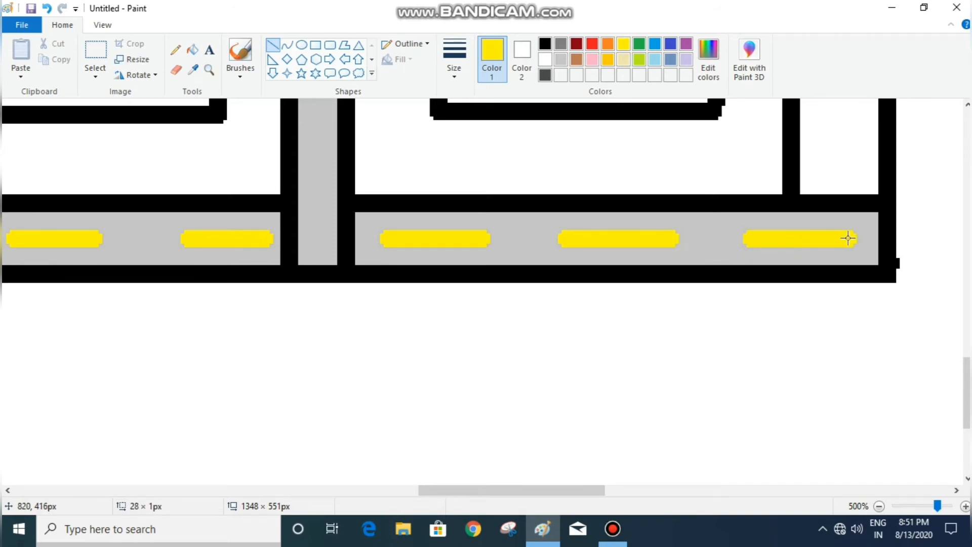
pyautogui.click(879, 506)
pyautogui.click(879, 505)
pyautogui.click(879, 505)
pyautogui.click(879, 506)
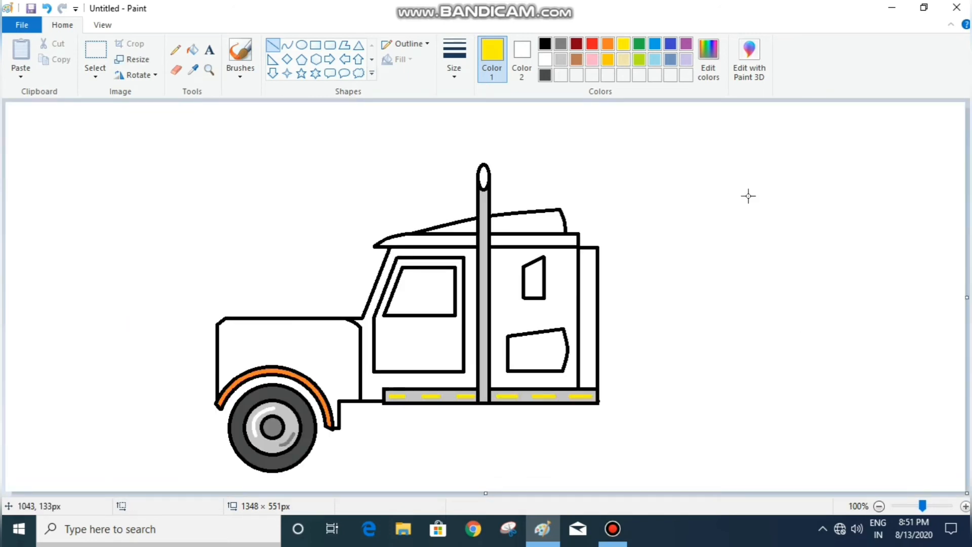
# Mark off the hood's front strip with black horizontal and vertical lines, and start a small upright vent behind it.
pyautogui.click(545, 44)
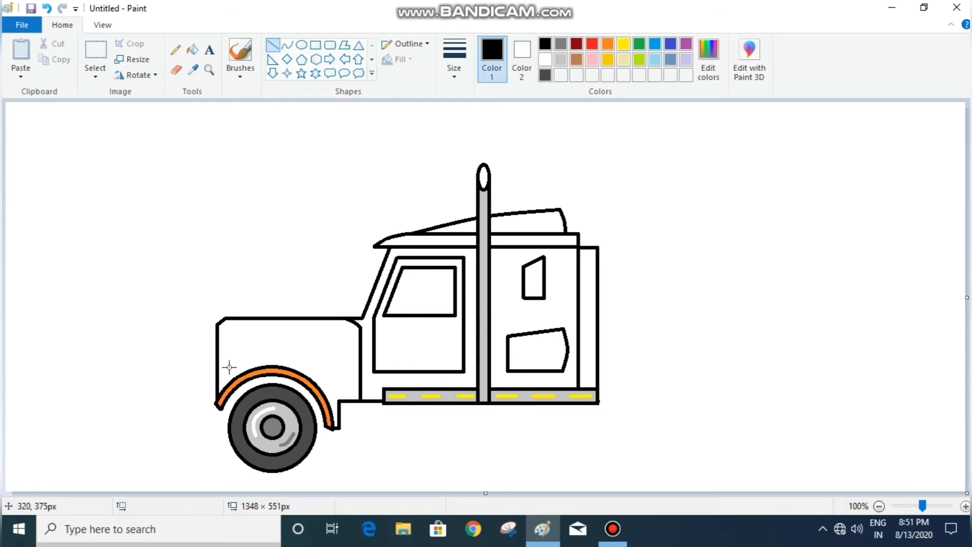
pyautogui.moveTo(219, 369); pyautogui.dragTo(242, 365)
pyautogui.click(257, 333)
pyautogui.moveTo(227, 319)
pyautogui.mouseDown()
pyautogui.moveTo(221, 396)
pyautogui.moveTo(240, 346)
pyautogui.moveTo(257, 343)
pyautogui.moveTo(239, 343)
pyautogui.moveTo(251, 343)
pyautogui.mouseUp()
# Close the top of the small hood vent with a level line about 12 px long, undoing the uneven attempts.
pyautogui.moveTo(254, 343)
pyautogui.mouseDown()
pyautogui.moveTo(249, 365)
pyautogui.moveTo(246, 343)
pyautogui.mouseUp()
pyautogui.hotkey('ctrl', 'z')
pyautogui.hotkey('ctrl', 'z')
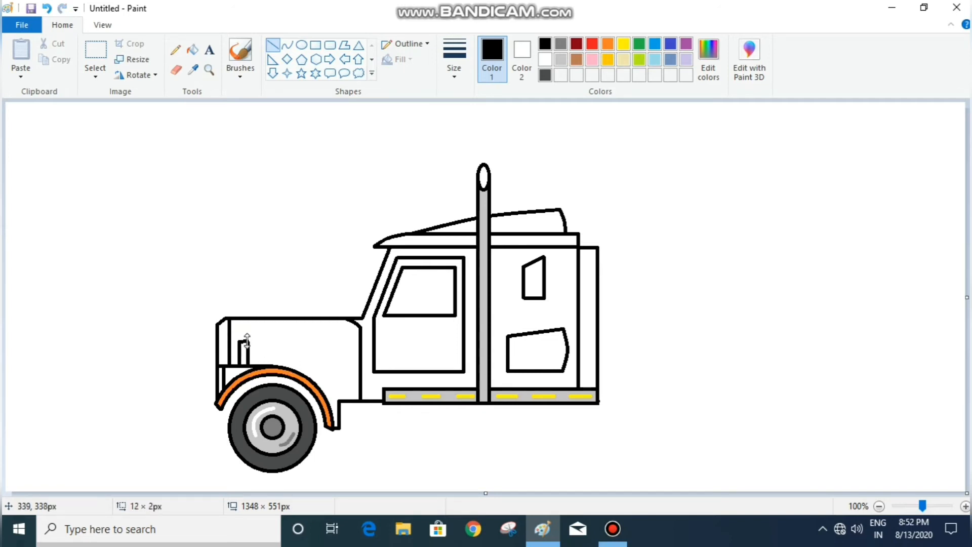
pyautogui.hotkey('ctrl', 'z')
pyautogui.moveTo(248, 342); pyautogui.dragTo(239, 340)
# Retouch the top edge of the small hood vent in a close-up view.
pyautogui.moveTo(923, 505); pyautogui.dragTo(937, 505)
pyautogui.scroll(-16, 592, 374)
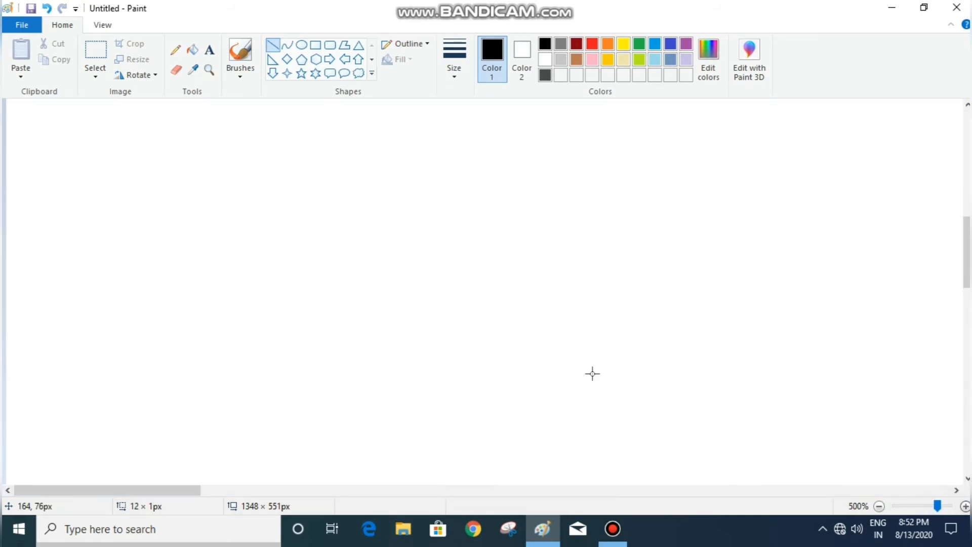
pyautogui.moveTo(169, 489); pyautogui.dragTo(386, 489)
pyautogui.scroll(5, 349, 393)
pyautogui.moveTo(107, 203)
pyautogui.mouseDown()
pyautogui.moveTo(64, 220)
pyautogui.moveTo(64, 236)
pyautogui.moveTo(66, 216)
pyautogui.mouseUp()
pyautogui.click(69, 209)
pyautogui.click(151, 206)
pyautogui.click(877, 506)
pyautogui.click(877, 505)
pyautogui.click(877, 505)
pyautogui.click(877, 505)
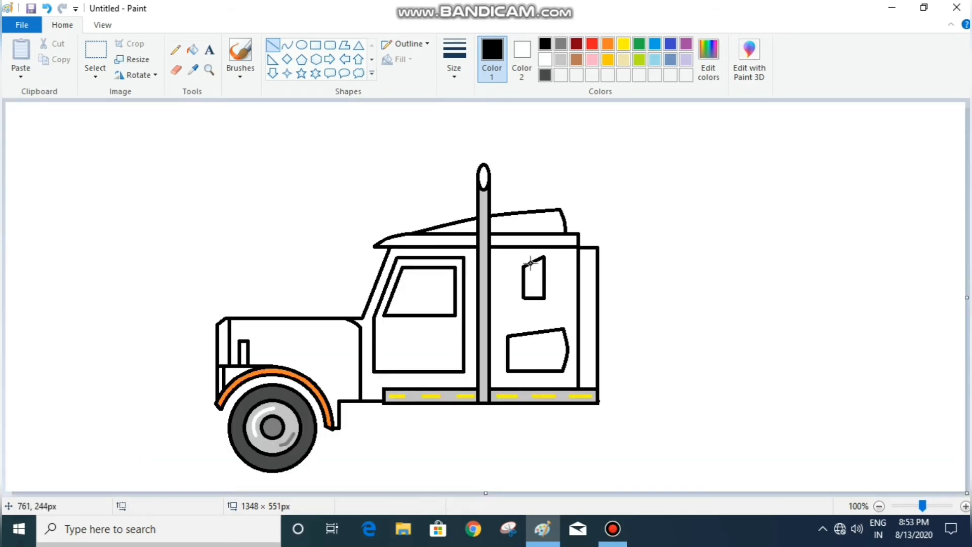
# Fill the ellipse at the exhaust pipe's upper end with black.
pyautogui.click(193, 49)
pyautogui.click(487, 177)
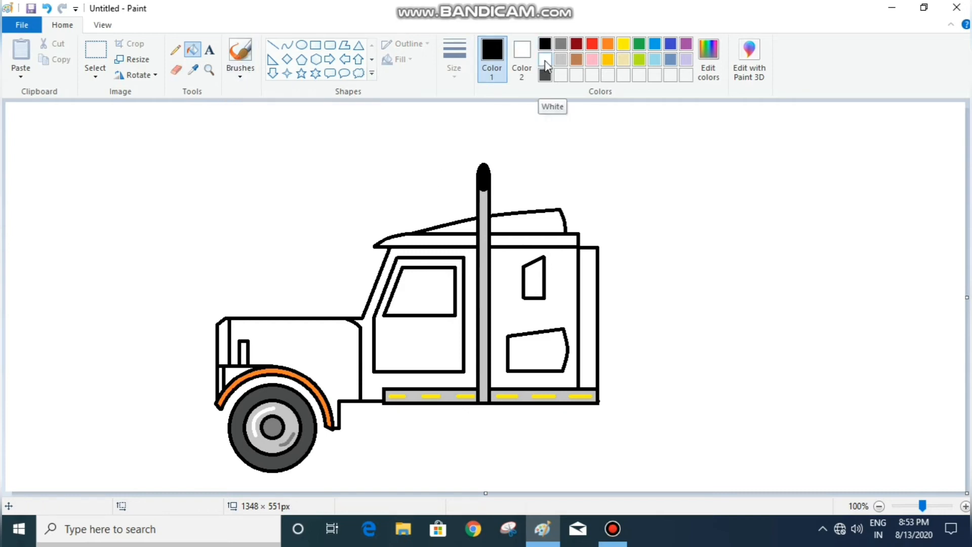
# Draw two parallel horizontal lines, about 157 px long, below the step bar as the fuel tank's upper and lower edges.
pyautogui.click(272, 45)
pyautogui.moveTo(354, 411); pyautogui.dragTo(467, 412)
pyautogui.click(488, 434)
pyautogui.moveTo(356, 445); pyautogui.dragTo(469, 444)
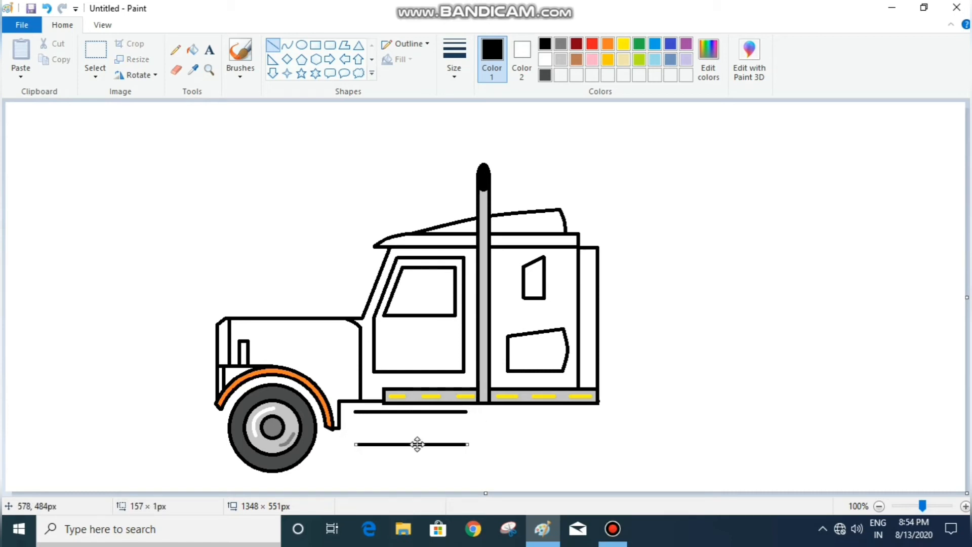
# Join the front ends of the two fuel tank lines with an outward-bulging curve.
pyautogui.click(287, 45)
pyautogui.moveTo(467, 412)
pyautogui.mouseDown()
pyautogui.moveTo(470, 445)
pyautogui.moveTo(472, 427)
pyautogui.mouseUp()
pyautogui.click(472, 428)
pyautogui.click(344, 426)
pyautogui.moveTo(353, 412)
pyautogui.mouseDown()
pyautogui.moveTo(353, 444)
pyautogui.moveTo(348, 427)
pyautogui.mouseUp()
pyautogui.click(404, 429)
# Erase the stray rear ends of the fuel tank lines and close the tank's rear with an outward-bulging curve.
pyautogui.click(176, 70)
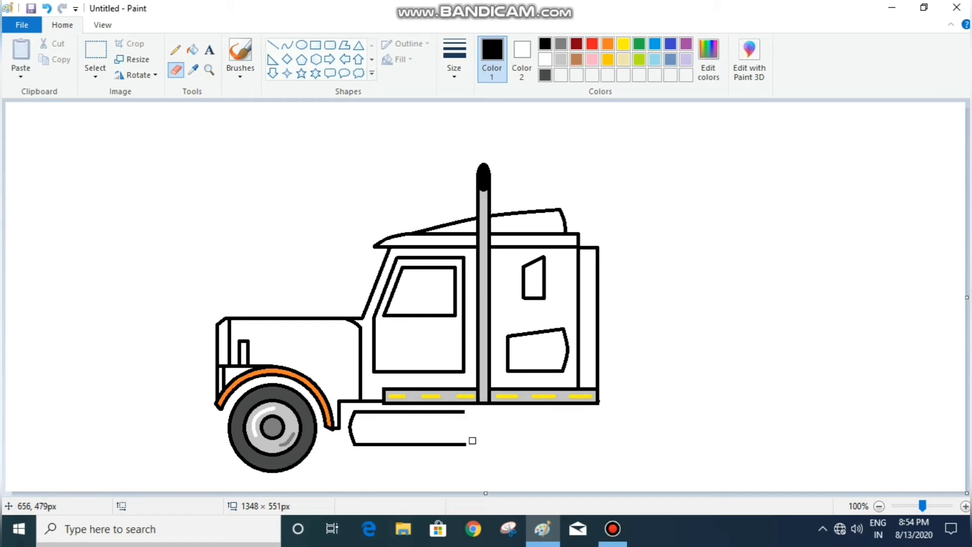
pyautogui.click(287, 45)
pyautogui.moveTo(466, 411)
pyautogui.mouseDown()
pyautogui.moveTo(466, 441)
pyautogui.moveTo(469, 425)
pyautogui.moveTo(475, 435)
pyautogui.moveTo(466, 428)
pyautogui.mouseUp()
pyautogui.click(175, 70)
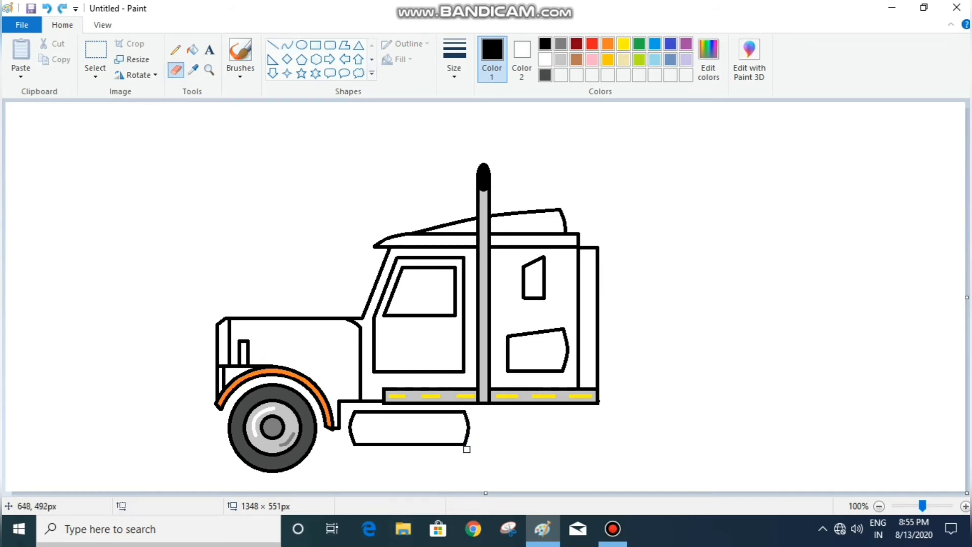
pyautogui.click(314, 45)
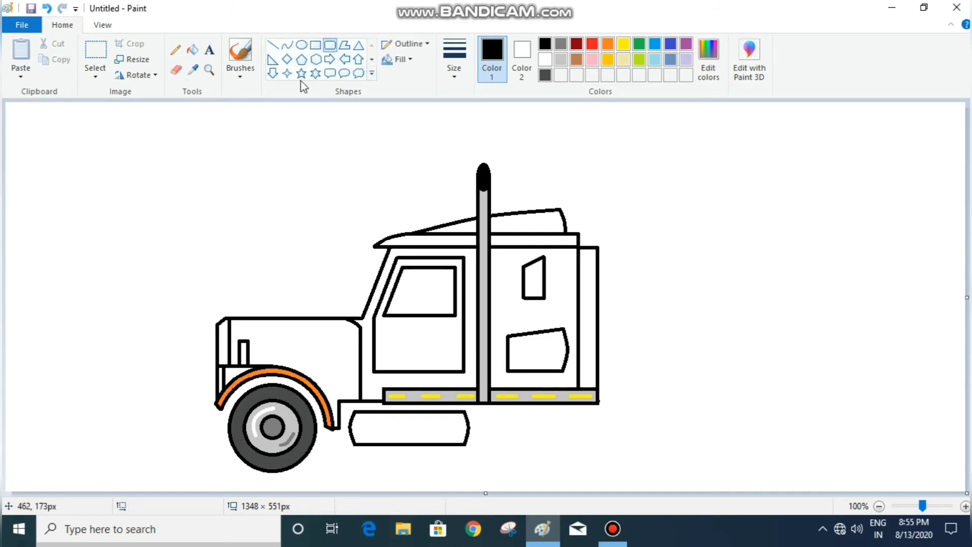
pyautogui.moveTo(361, 419); pyautogui.dragTo(458, 426)
pyautogui.rightClick(460, 425)
pyautogui.click(478, 332)
# Draw two parallel horizontal rails across the fuel tank as rounded rectangles with a thinner outline, about 140 px long and 6 px high.
pyautogui.click(330, 45)
pyautogui.click(457, 63)
pyautogui.click(466, 132)
pyautogui.doubleClick(965, 506)
pyautogui.click(964, 506)
pyautogui.click(965, 507)
pyautogui.click(964, 506)
pyautogui.scroll(-3, 523, 326)
pyautogui.scroll(-10, 523, 326)
pyautogui.moveTo(157, 491); pyautogui.dragTo(478, 481)
pyautogui.scroll(-3, 269, 163)
pyautogui.scroll(2, 269, 164)
pyautogui.moveTo(161, 315)
pyautogui.mouseDown()
pyautogui.moveTo(352, 339)
pyautogui.moveTo(752, 344)
pyautogui.mouseUp()
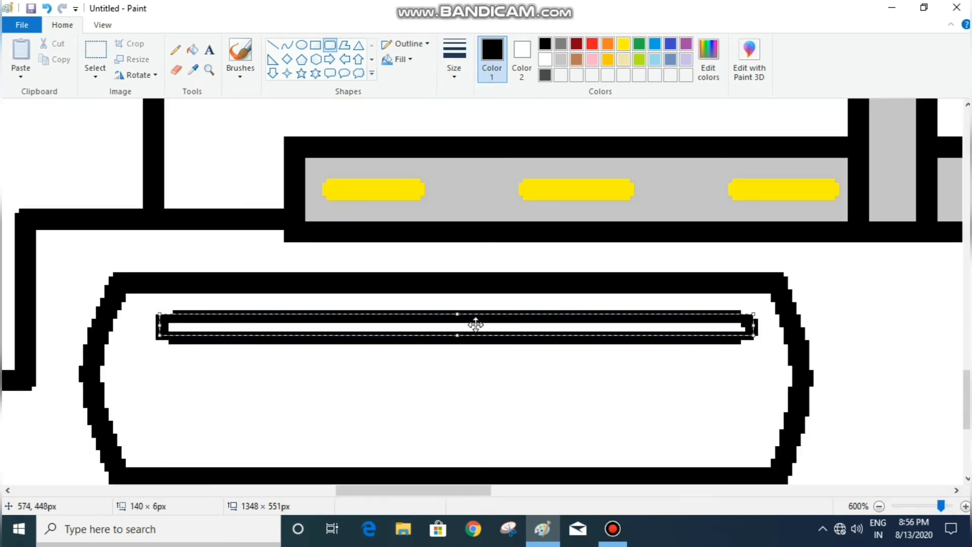
pyautogui.moveTo(151, 409); pyautogui.dragTo(755, 430)
pyautogui.click(850, 282)
# Draw a pair of vertical strap lines near the fuel tank's front end, broken where they meet the two rails.
pyautogui.click(272, 45)
pyautogui.moveTo(209, 294)
pyautogui.mouseDown()
pyautogui.moveTo(209, 319)
pyautogui.moveTo(239, 319)
pyautogui.mouseUp()
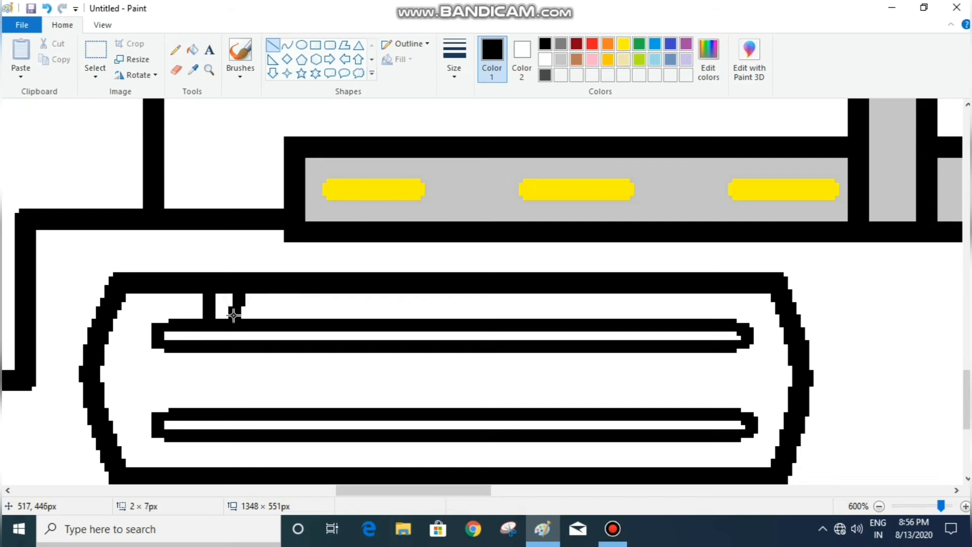
pyautogui.moveTo(208, 353); pyautogui.dragTo(209, 407)
pyautogui.moveTo(239, 353); pyautogui.dragTo(239, 407)
pyautogui.moveTo(207, 441); pyautogui.dragTo(208, 475)
pyautogui.moveTo(239, 440); pyautogui.dragTo(239, 478)
# Draw a matching pair of vertical strap lines near the fuel tank's rear end, interrupted by the two rails.
pyautogui.scroll(-3, 297, 449)
pyautogui.moveTo(672, 198)
pyautogui.mouseDown()
pyautogui.moveTo(672, 225)
pyautogui.moveTo(694, 201)
pyautogui.moveTo(693, 225)
pyautogui.mouseUp()
pyautogui.moveTo(674, 258); pyautogui.dragTo(672, 319)
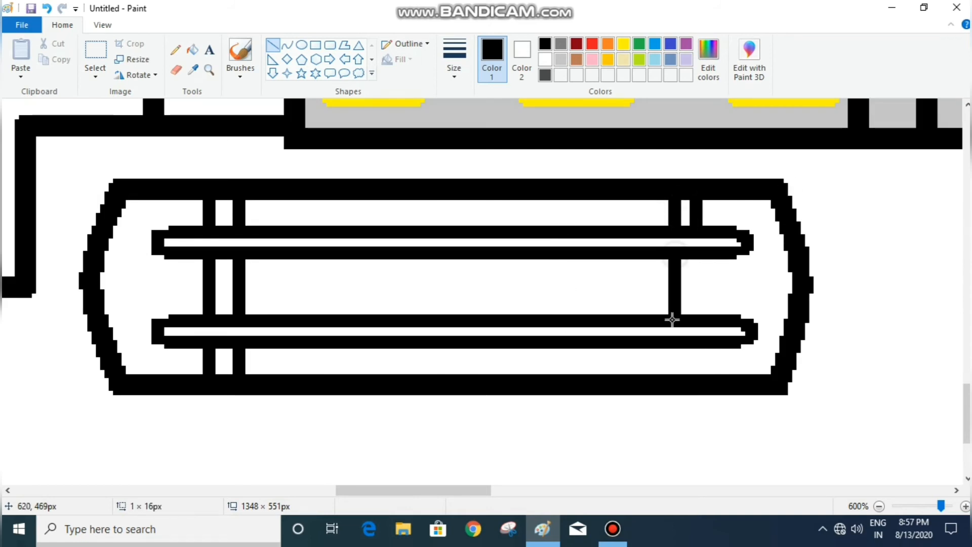
pyautogui.moveTo(694, 251)
pyautogui.mouseDown()
pyautogui.moveTo(693, 316)
pyautogui.moveTo(673, 374)
pyautogui.mouseUp()
pyautogui.moveTo(693, 339); pyautogui.dragTo(693, 374)
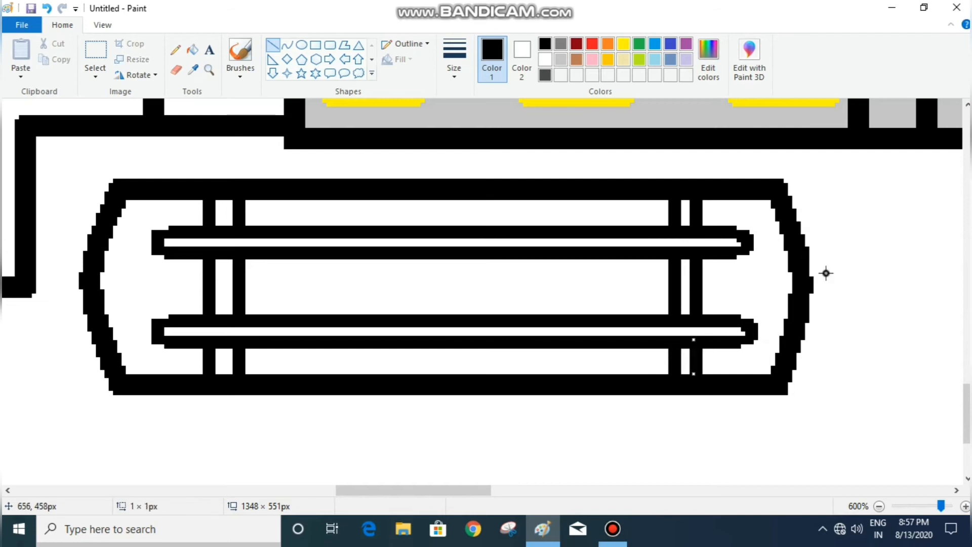
pyautogui.keyDown('ctrl'); pyautogui.scroll(-5, 800, 488); pyautogui.keyUp('ctrl')
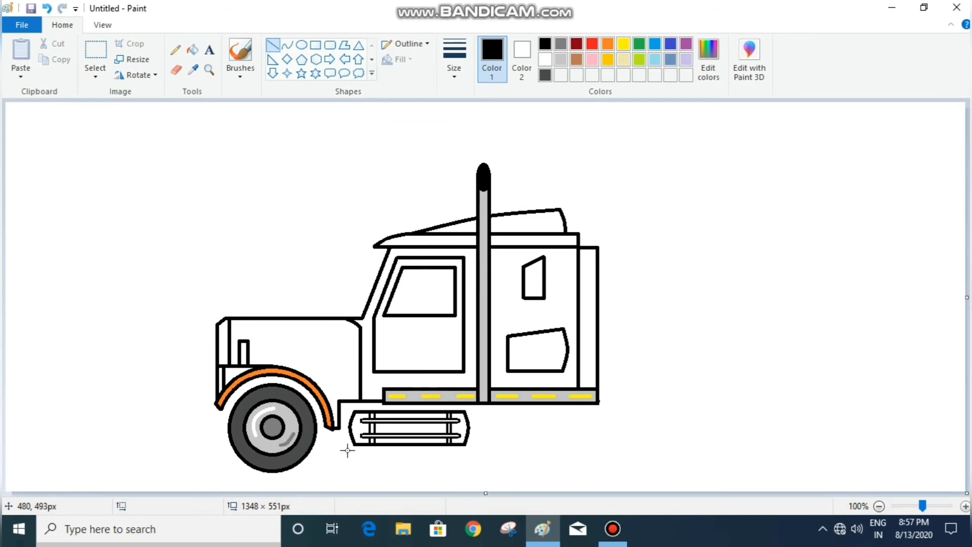
# Draw an upright rounded rectangle with a thicker outline as the bumper in front of the front wheel.
pyautogui.click(315, 45)
pyautogui.click(330, 45)
pyautogui.moveTo(203, 406)
pyautogui.mouseDown()
pyautogui.moveTo(215, 448)
pyautogui.moveTo(223, 427)
pyautogui.moveTo(211, 427)
pyautogui.moveTo(208, 447)
pyautogui.moveTo(219, 452)
pyautogui.mouseUp()
pyautogui.click(454, 66)
pyautogui.click(459, 183)
pyautogui.click(456, 74)
pyautogui.click(459, 154)
pyautogui.click(135, 381)
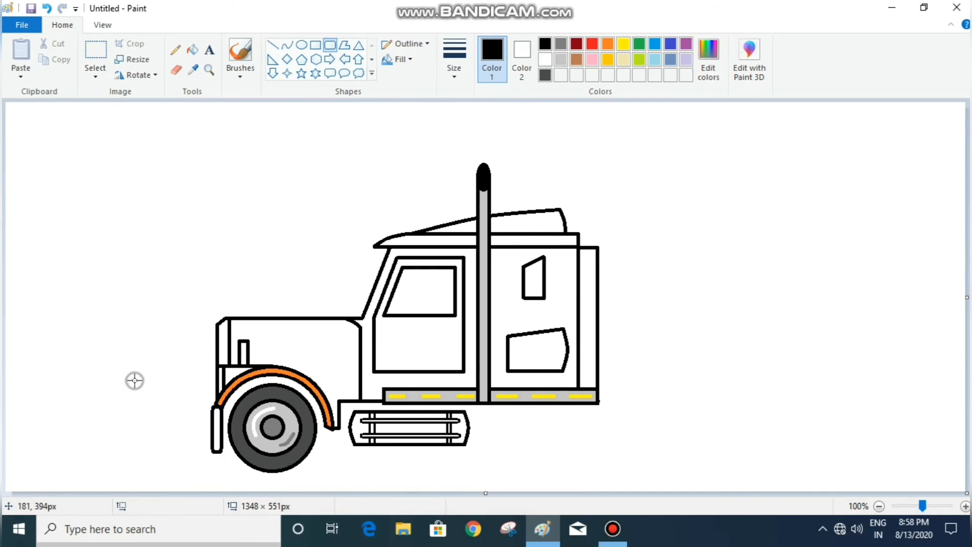
# Fill the fuel tank sections, the front bumper and the hood's front strip with light gray.
pyautogui.click(192, 50)
pyautogui.click(560, 59)
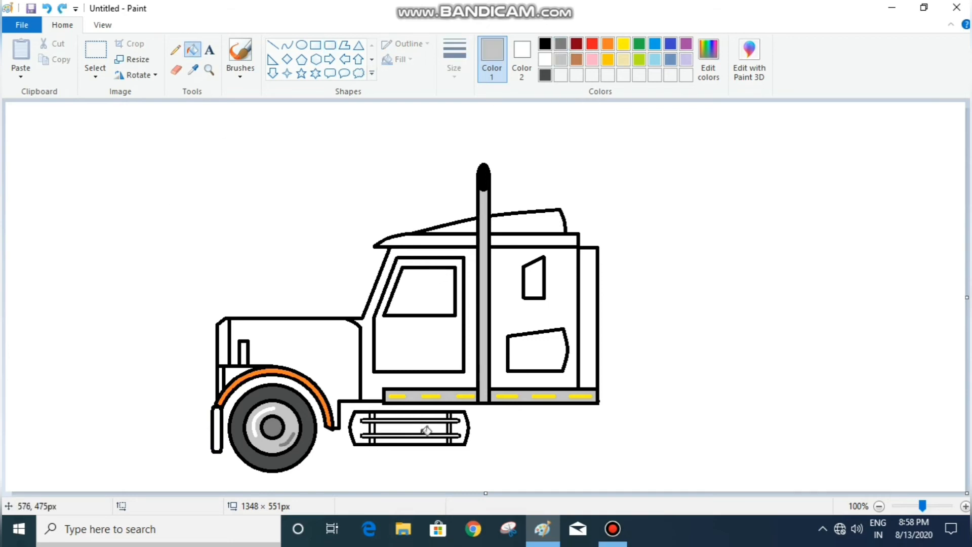
pyautogui.click(423, 430)
pyautogui.click(457, 429)
pyautogui.click(365, 416)
pyautogui.click(391, 441)
pyautogui.click(392, 415)
pyautogui.click(217, 422)
pyautogui.click(226, 340)
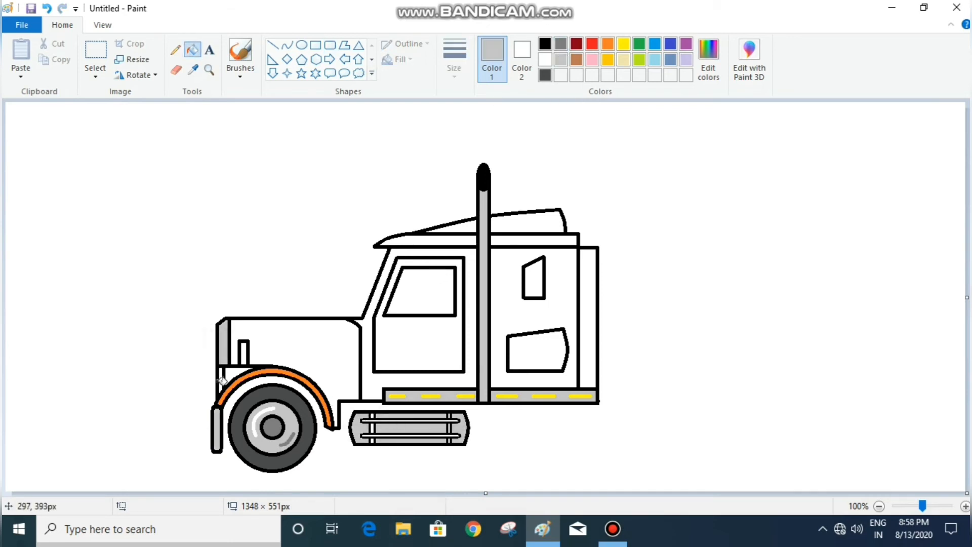
# Fill the narrow strap strips at both ends of the fuel tank with 50% gray.
pyautogui.click(561, 44)
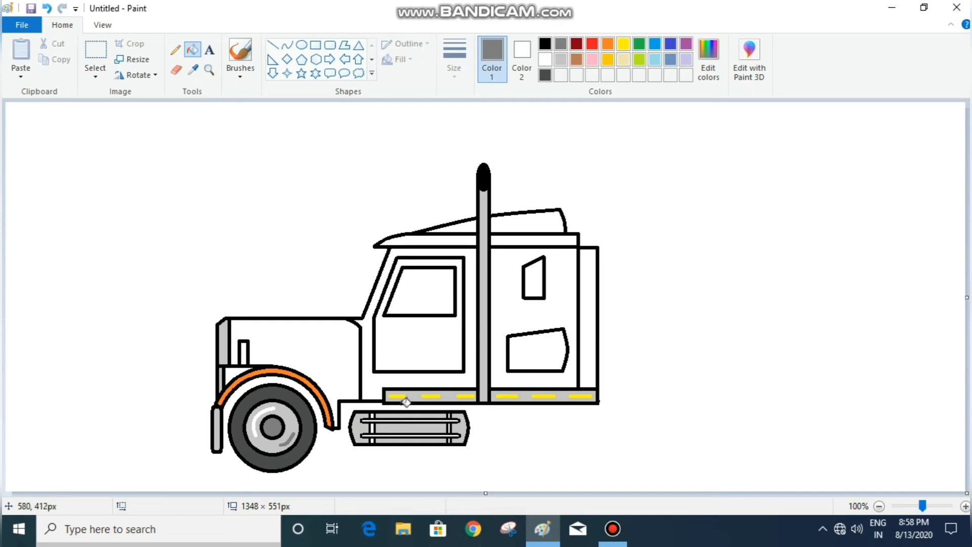
pyautogui.tripleClick(966, 507)
pyautogui.doubleClick(965, 507)
pyautogui.scroll(-12, 664, 329)
pyautogui.moveTo(83, 490); pyautogui.dragTo(449, 521)
pyautogui.click(427, 335)
pyautogui.click(425, 311)
pyautogui.click(424, 377)
pyautogui.click(429, 425)
pyautogui.click(425, 450)
pyautogui.moveTo(506, 491); pyautogui.dragTo(431, 491)
pyautogui.click(426, 378)
pyautogui.click(426, 456)
pyautogui.click(426, 310)
pyautogui.doubleClick(875, 507)
pyautogui.doubleClick(876, 506)
pyautogui.click(878, 507)
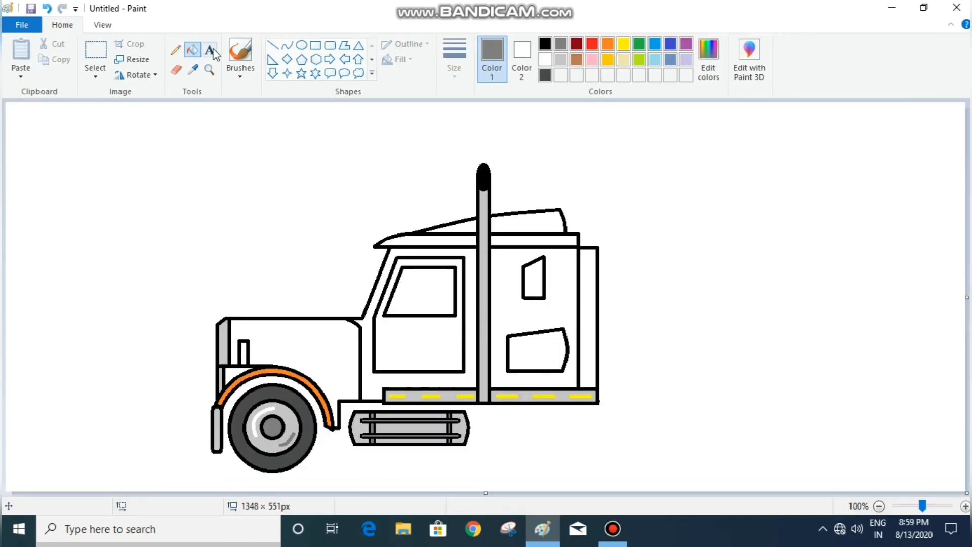
# Draw a black chassis line joining the front wheel to the front end of the fuel tank.
pyautogui.click(272, 45)
pyautogui.click(545, 43)
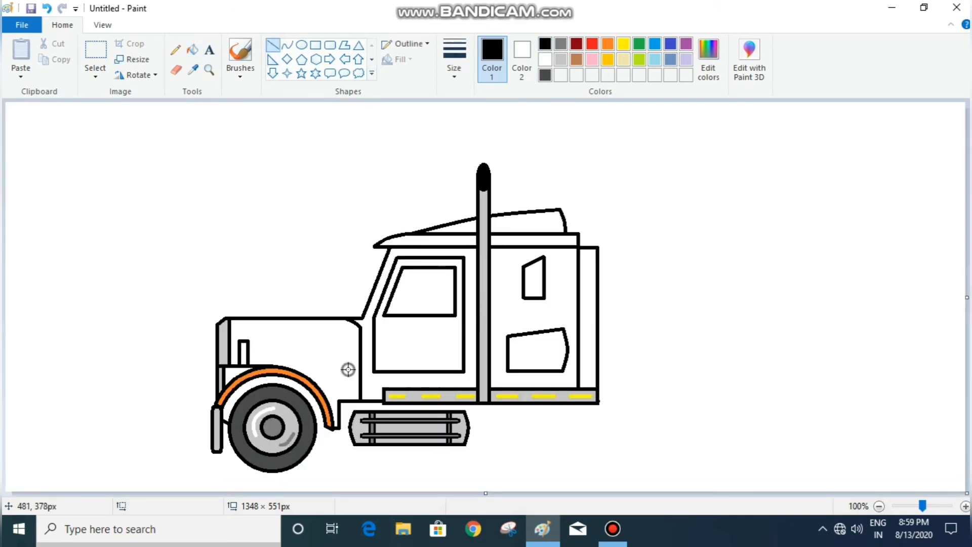
pyautogui.moveTo(314, 443)
pyautogui.mouseDown()
pyautogui.moveTo(357, 443)
pyautogui.moveTo(331, 441)
pyautogui.mouseUp()
pyautogui.click(436, 434)
# Draw a black rounded rectangle about 124 × 38 px behind the fuel tank and connect the two with a short horizontal line.
pyautogui.click(329, 45)
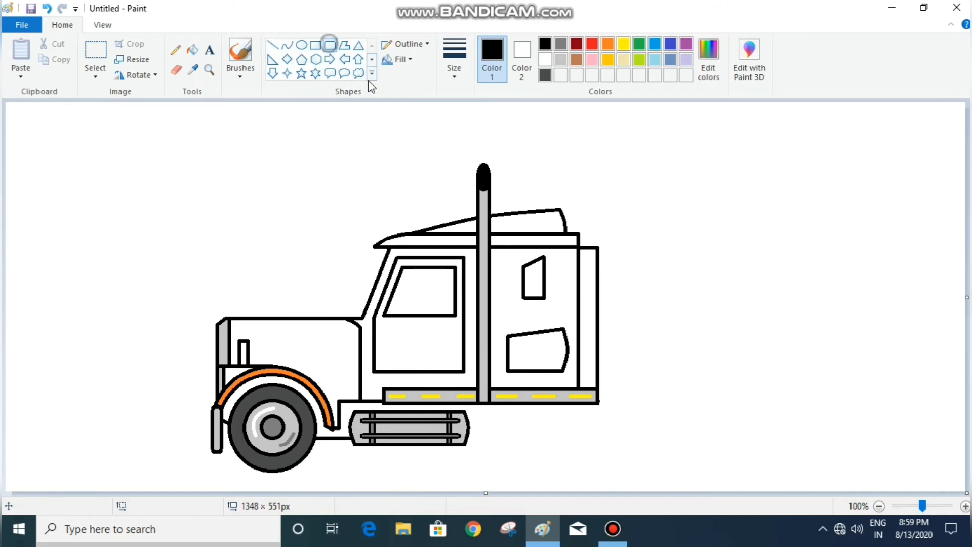
pyautogui.moveTo(502, 411); pyautogui.dragTo(591, 437)
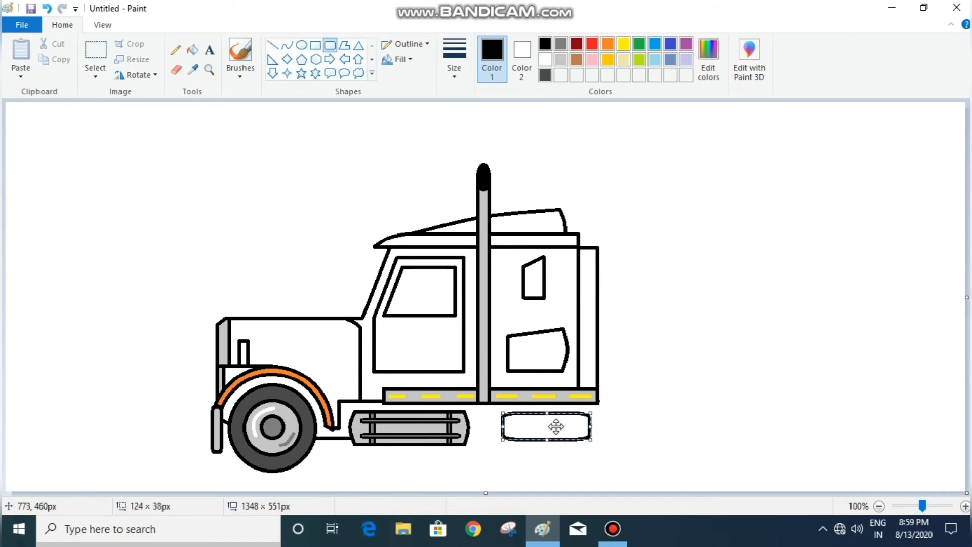
pyautogui.moveTo(468, 424); pyautogui.dragTo(501, 424)
pyautogui.click(273, 53)
pyautogui.moveTo(467, 424); pyautogui.dragTo(503, 424)
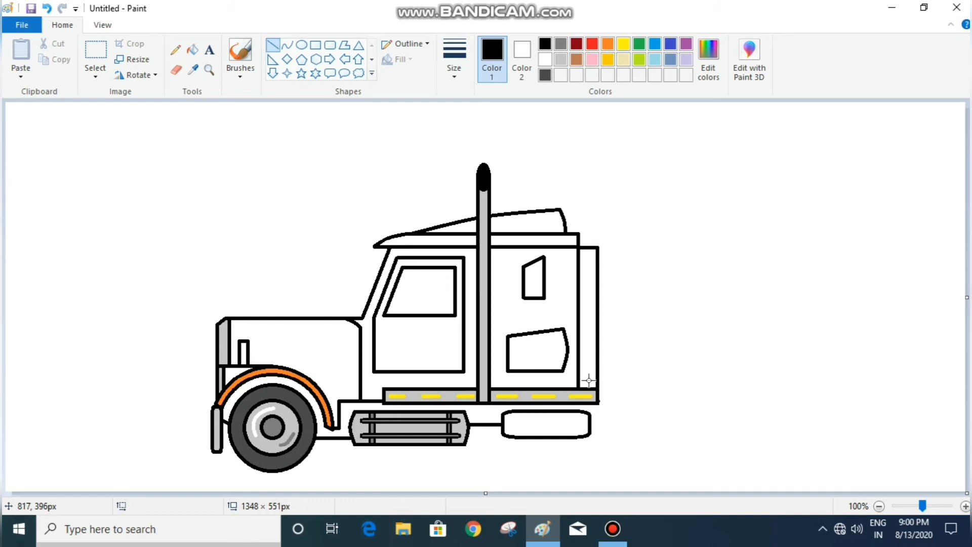
# Outline a stepped chassis frame extending well behind the cab and fill the whole frame area with black.
pyautogui.click(178, 72)
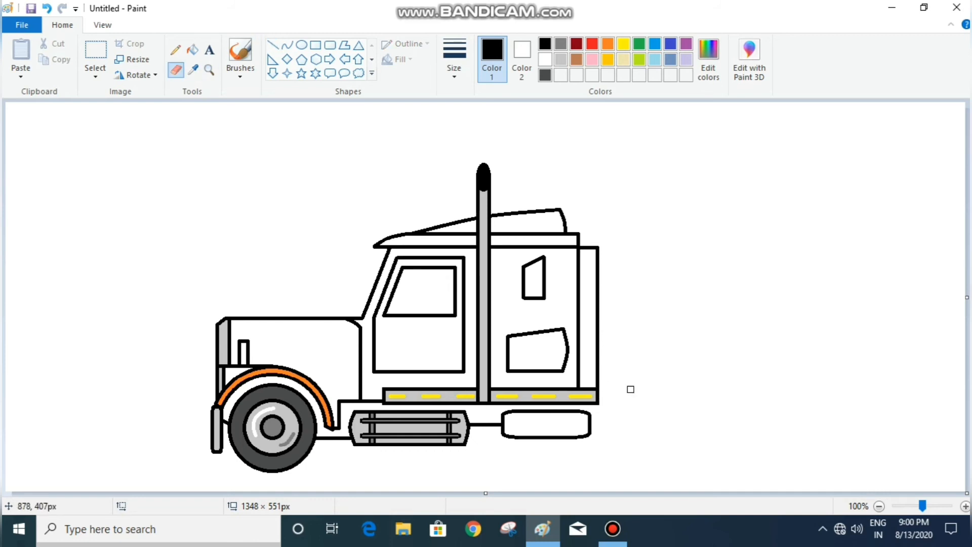
pyautogui.click(273, 45)
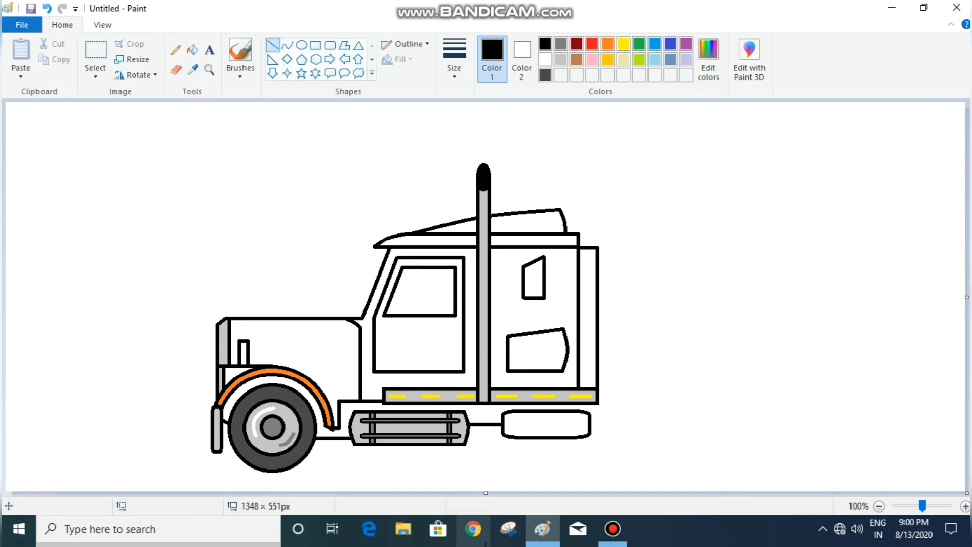
pyautogui.moveTo(589, 424); pyautogui.dragTo(871, 424)
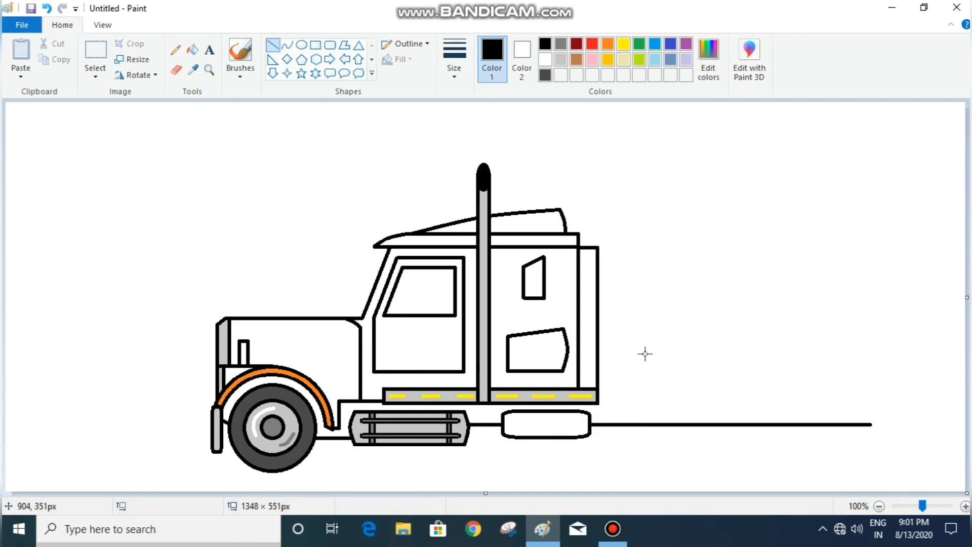
pyautogui.moveTo(605, 379)
pyautogui.mouseDown()
pyautogui.moveTo(635, 380)
pyautogui.moveTo(636, 409)
pyautogui.moveTo(873, 388)
pyautogui.moveTo(863, 387)
pyautogui.mouseUp()
pyautogui.moveTo(765, 387); pyautogui.dragTo(765, 394)
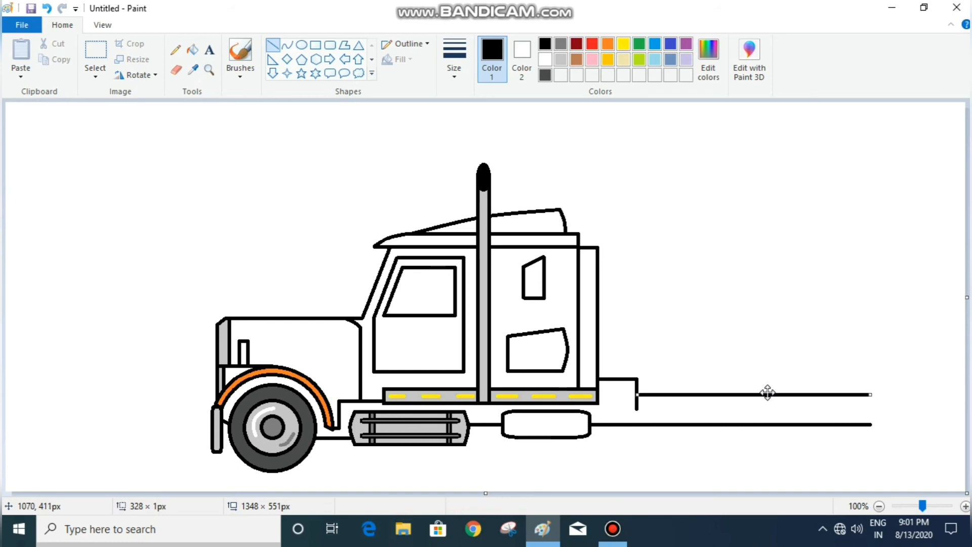
pyautogui.moveTo(871, 394); pyautogui.dragTo(870, 421)
pyautogui.click(898, 372)
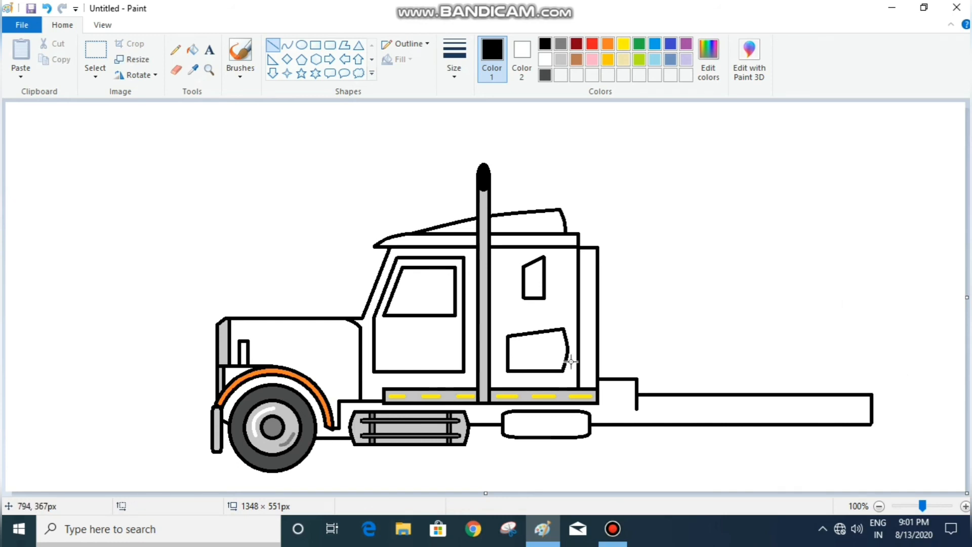
pyautogui.click(193, 49)
pyautogui.click(626, 409)
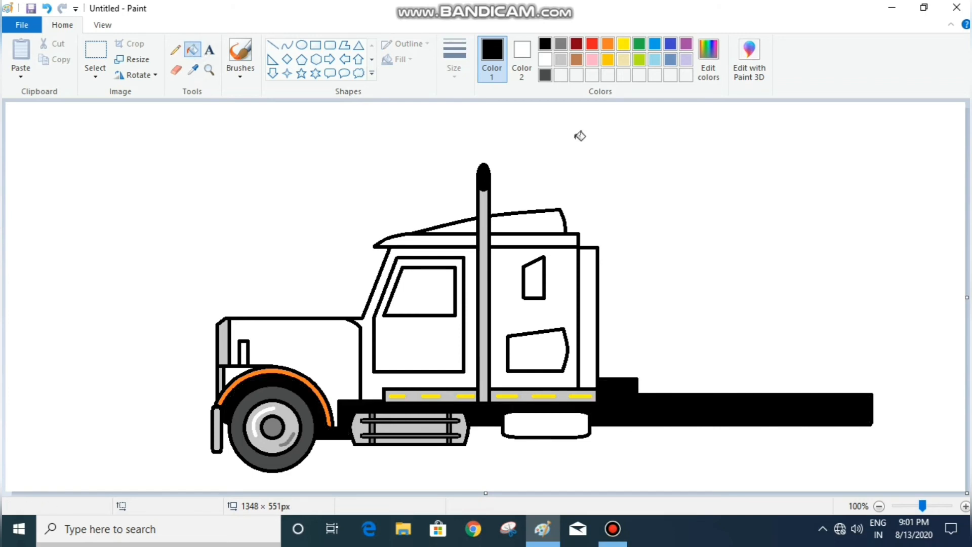
# Draw a brown-outlined circle with a solid white fill over the front wheel and size it to match that wheel.
pyautogui.click(301, 44)
pyautogui.click(576, 59)
pyautogui.moveTo(228, 429); pyautogui.dragTo(309, 490)
pyautogui.click(397, 60)
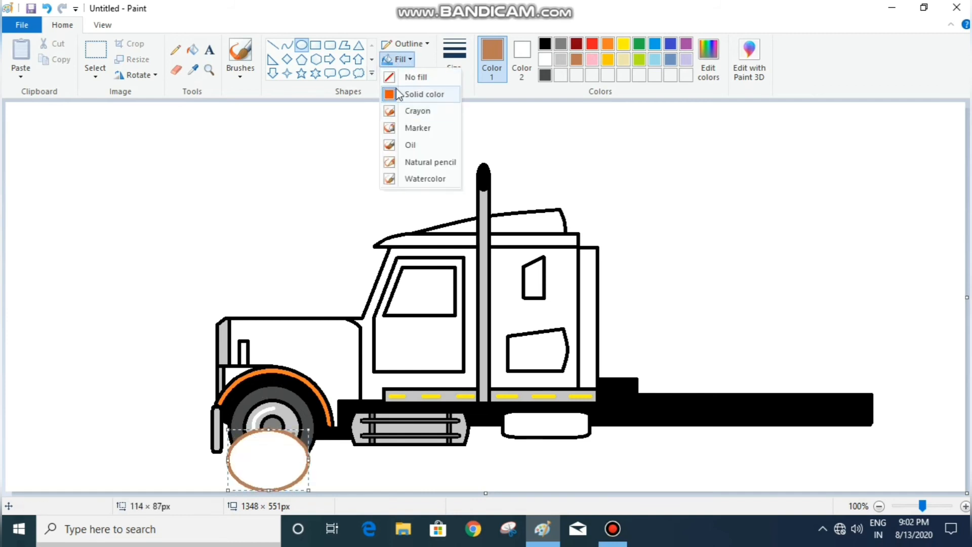
pyautogui.click(424, 95)
pyautogui.moveTo(268, 430); pyautogui.dragTo(270, 387)
pyautogui.moveTo(270, 490); pyautogui.dragTo(278, 470)
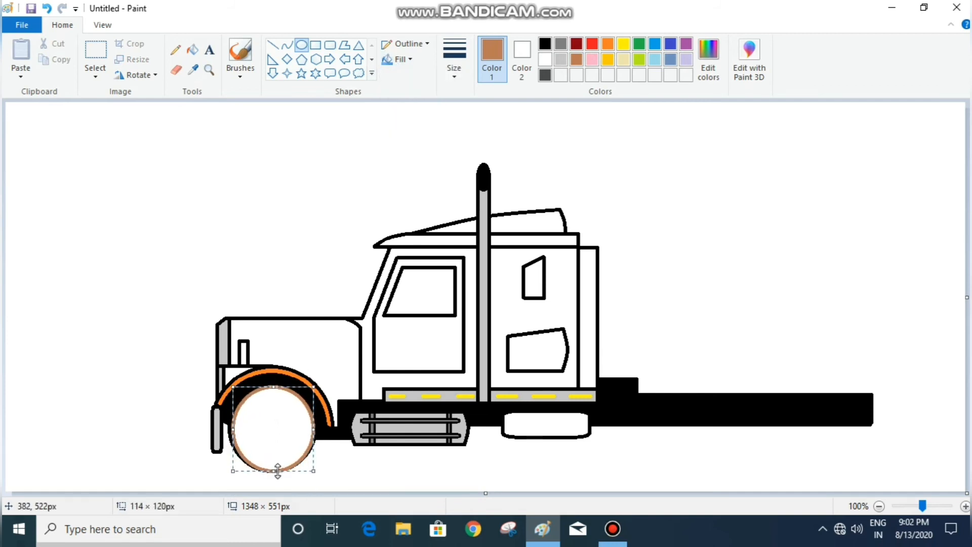
pyautogui.moveTo(313, 435); pyautogui.dragTo(313, 436)
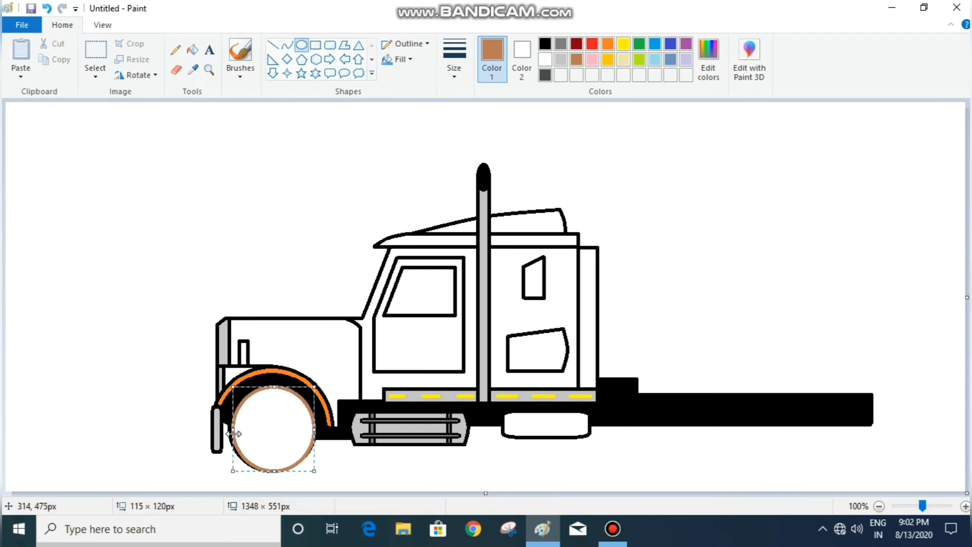
pyautogui.moveTo(232, 433); pyautogui.dragTo(230, 432)
pyautogui.moveTo(314, 430); pyautogui.dragTo(315, 433)
pyautogui.moveTo(273, 386); pyautogui.dragTo(274, 389)
# Move the circle onto the chassis behind the cab as a rear wheel and fine-tune its height against the gridlines.
pyautogui.moveTo(273, 430); pyautogui.dragTo(718, 438)
pyautogui.click(103, 25)
pyautogui.click(112, 60)
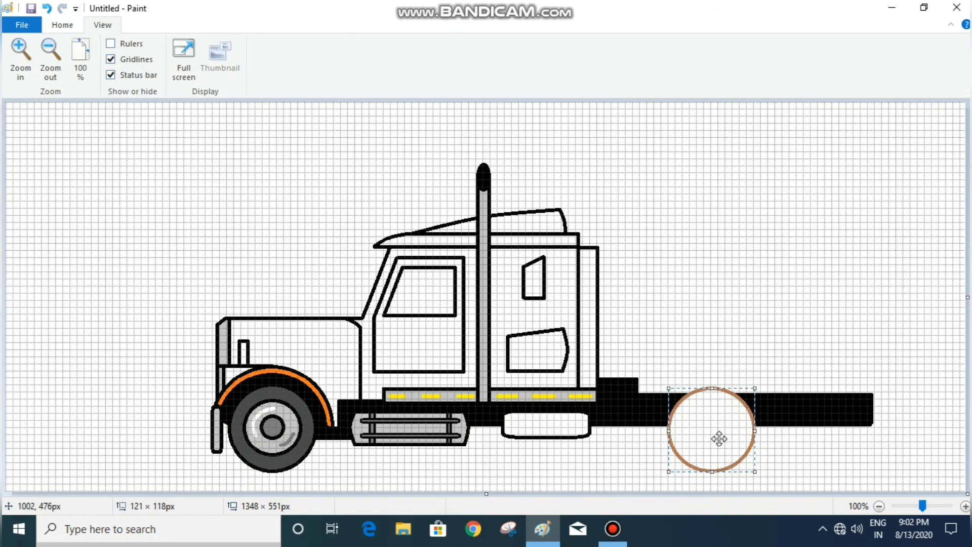
pyautogui.moveTo(712, 388); pyautogui.dragTo(712, 385)
pyautogui.click(750, 336)
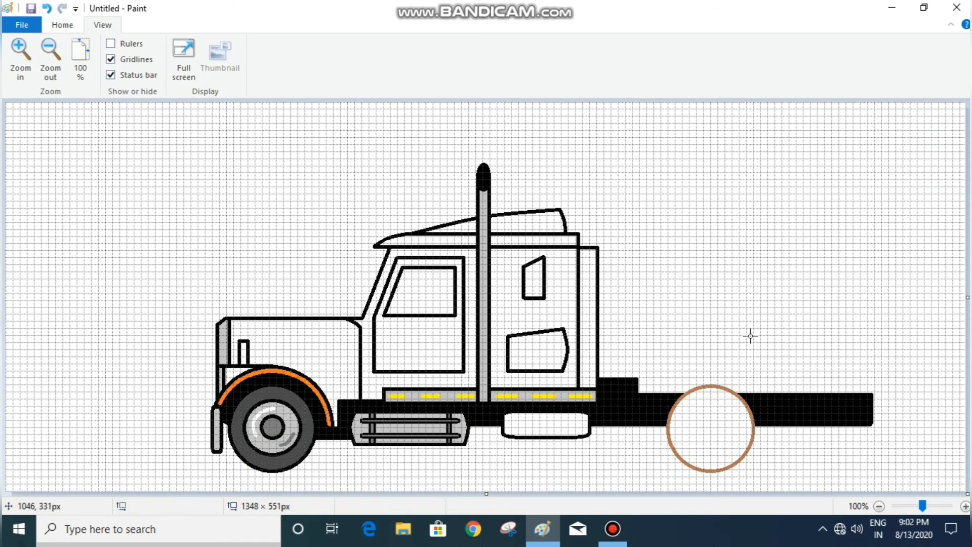
# Draw a second brown circle matched to the first rear wheel, place it behind that wheel, and hide the gridlines.
pyautogui.moveTo(674, 368); pyautogui.dragTo(760, 453)
pyautogui.moveTo(735, 420)
pyautogui.mouseDown()
pyautogui.moveTo(748, 433)
pyautogui.moveTo(729, 438)
pyautogui.mouseUp()
pyautogui.moveTo(711, 471); pyautogui.dragTo(710, 469)
pyautogui.moveTo(753, 429); pyautogui.dragTo(754, 428)
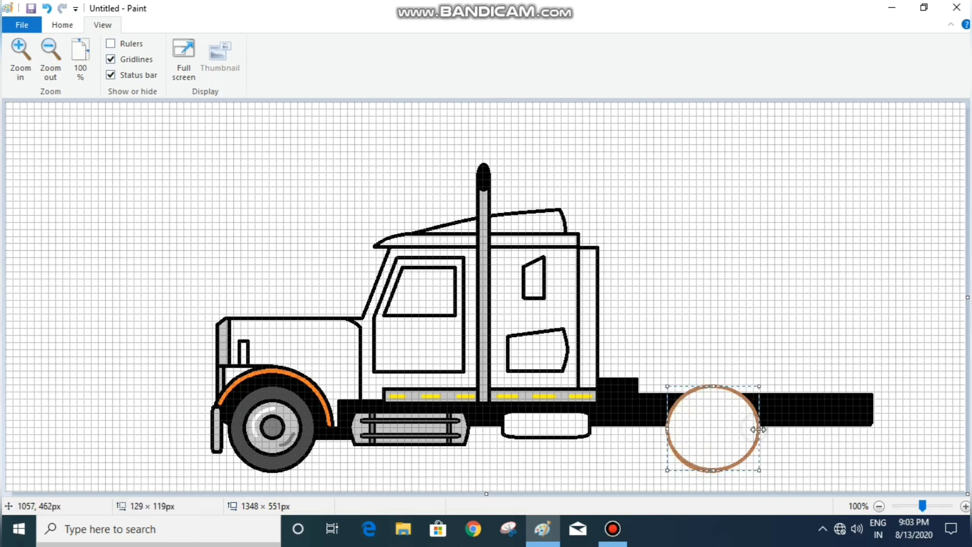
pyautogui.moveTo(713, 469); pyautogui.dragTo(713, 471)
pyautogui.moveTo(715, 414); pyautogui.dragTo(820, 414)
pyautogui.click(893, 191)
pyautogui.click(122, 63)
pyautogui.click(62, 25)
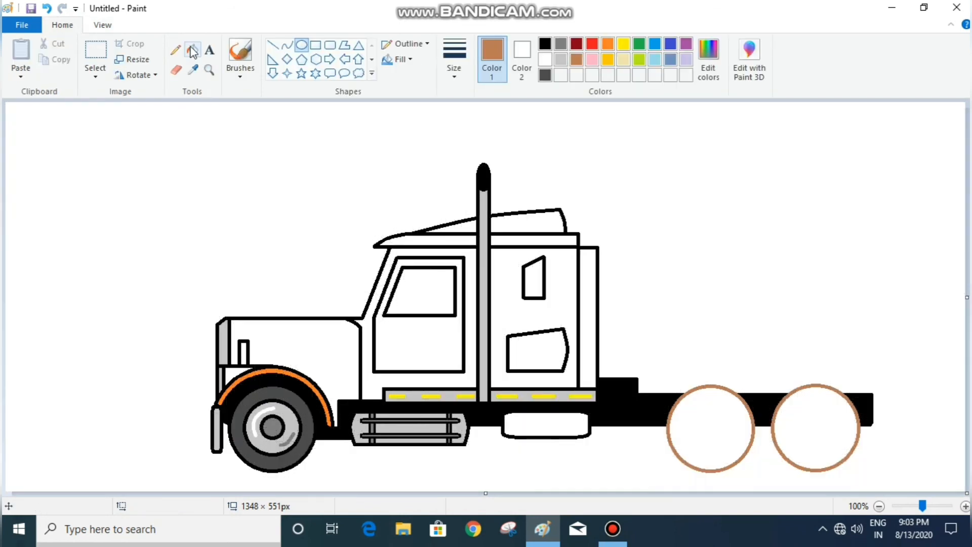
# Draw an unfilled black circle about 73 px wide centered inside each rear wheel as the rim.
pyautogui.click(301, 44)
pyautogui.click(544, 44)
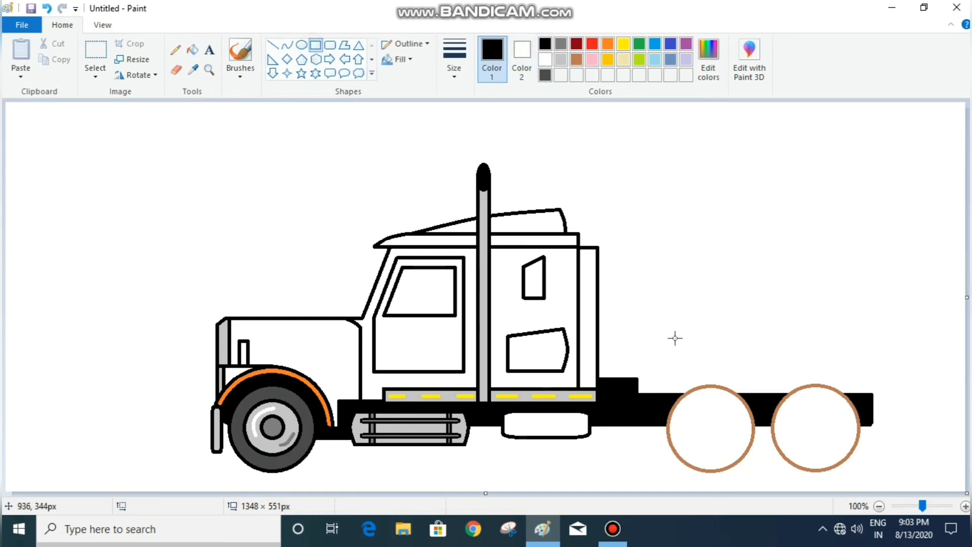
pyautogui.click(400, 59)
pyautogui.click(413, 76)
pyautogui.moveTo(687, 405)
pyautogui.mouseDown()
pyautogui.moveTo(737, 453)
pyautogui.moveTo(710, 454)
pyautogui.mouseUp()
pyautogui.moveTo(736, 430); pyautogui.dragTo(736, 435)
pyautogui.moveTo(686, 428); pyautogui.dragTo(685, 427)
pyautogui.moveTo(711, 404); pyautogui.dragTo(712, 403)
pyautogui.click(747, 337)
pyautogui.moveTo(794, 405)
pyautogui.mouseDown()
pyautogui.moveTo(844, 456)
pyautogui.moveTo(820, 433)
pyautogui.moveTo(816, 454)
pyautogui.mouseUp()
pyautogui.moveTo(841, 430); pyautogui.dragTo(789, 428)
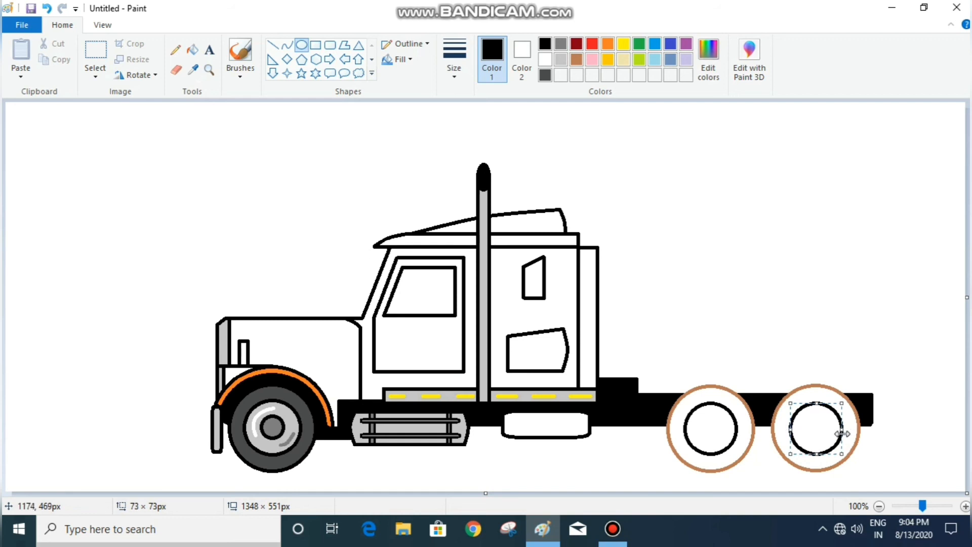
pyautogui.click(815, 362)
# Recolor the brown outer outlines of both rear wheels to black.
pyautogui.click(192, 49)
pyautogui.click(754, 414)
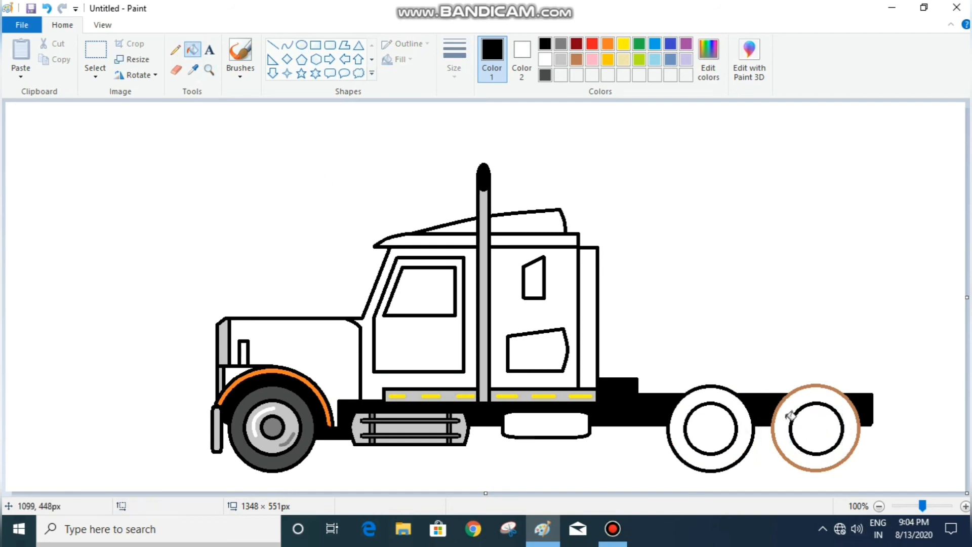
pyautogui.click(774, 415)
# Draw a small black hub circle centered inside the rim of the first rear wheel.
pyautogui.click(301, 45)
pyautogui.moveTo(698, 415); pyautogui.dragTo(721, 415)
pyautogui.moveTo(922, 506); pyautogui.dragTo(933, 505)
pyautogui.moveTo(243, 490); pyautogui.dragTo(877, 490)
pyautogui.scroll(-5, 761, 316)
pyautogui.moveTo(254, 266); pyautogui.dragTo(266, 273)
pyautogui.moveTo(228, 234); pyautogui.dragTo(231, 234)
# Draw a matching small hub circle centered inside the rim of the rearmost wheel.
pyautogui.moveTo(612, 175); pyautogui.dragTo(704, 266)
pyautogui.moveTo(668, 223); pyautogui.dragTo(650, 225)
pyautogui.moveTo(685, 268); pyautogui.dragTo(693, 277)
pyautogui.moveTo(656, 214); pyautogui.dragTo(652, 218)
pyautogui.click(904, 299)
pyautogui.tripleClick(878, 506)
# Fill the tires of both rear wheels with the custom dark gray.
pyautogui.click(192, 50)
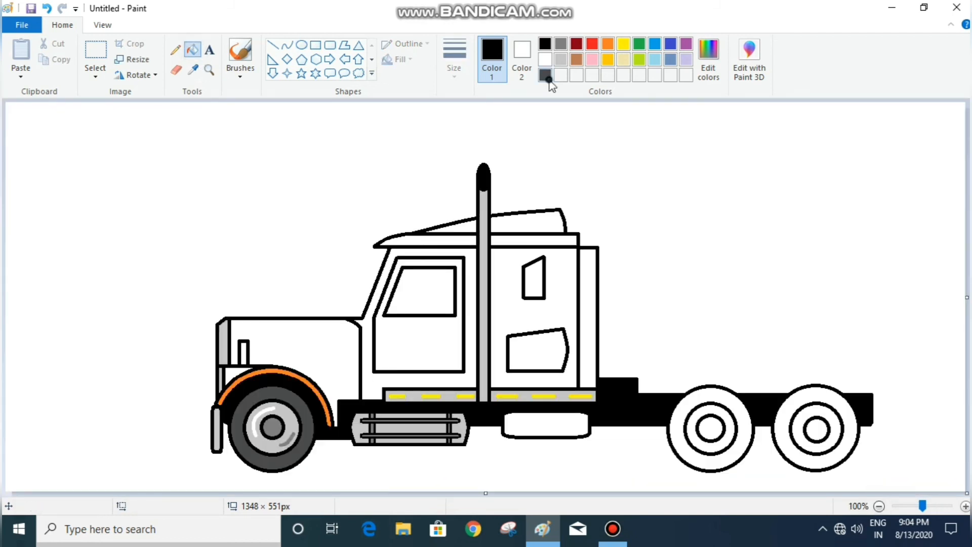
pyautogui.click(545, 75)
pyautogui.click(676, 430)
pyautogui.click(790, 430)
# Fill both rear rims with light gray and both rear hubs with 50% gray.
pyautogui.click(560, 59)
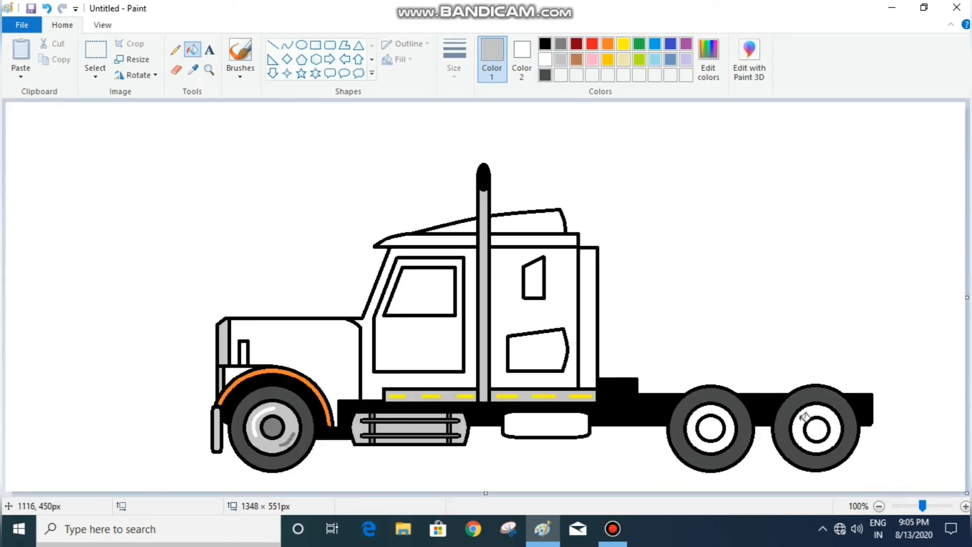
pyautogui.click(797, 428)
pyautogui.click(732, 424)
pyautogui.click(560, 44)
pyautogui.click(712, 429)
pyautogui.click(824, 426)
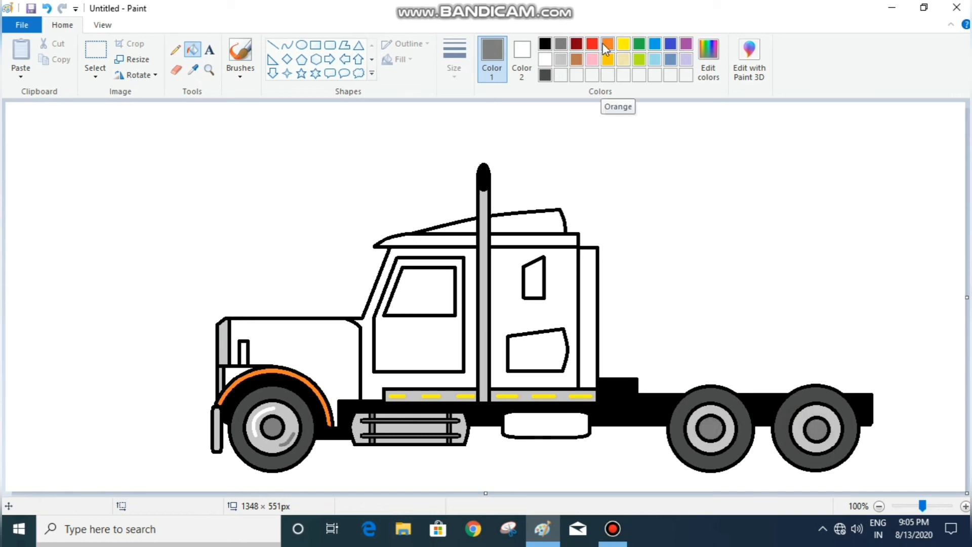
# Draw a small black-outlined rectangle under the chassis between the rounded tank and the first rear wheel.
pyautogui.click(315, 44)
pyautogui.moveTo(602, 411); pyautogui.dragTo(637, 421)
pyautogui.click(544, 44)
pyautogui.click(673, 405)
# Fill the hood, headlight, cab, door, roof, roof fairing and rear panel of the truck with orange.
pyautogui.click(196, 49)
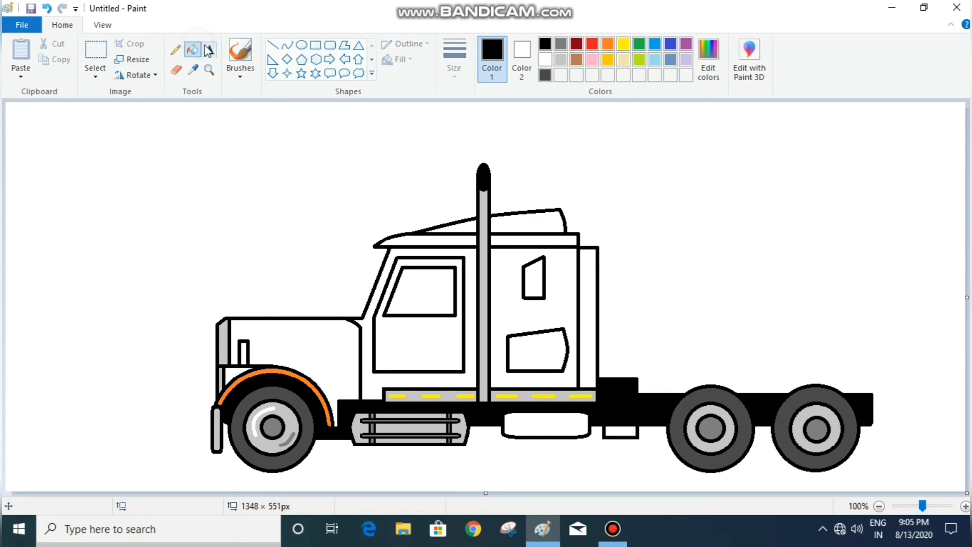
pyautogui.click(608, 44)
pyautogui.click(567, 263)
pyautogui.click(472, 289)
pyautogui.click(417, 330)
pyautogui.click(293, 338)
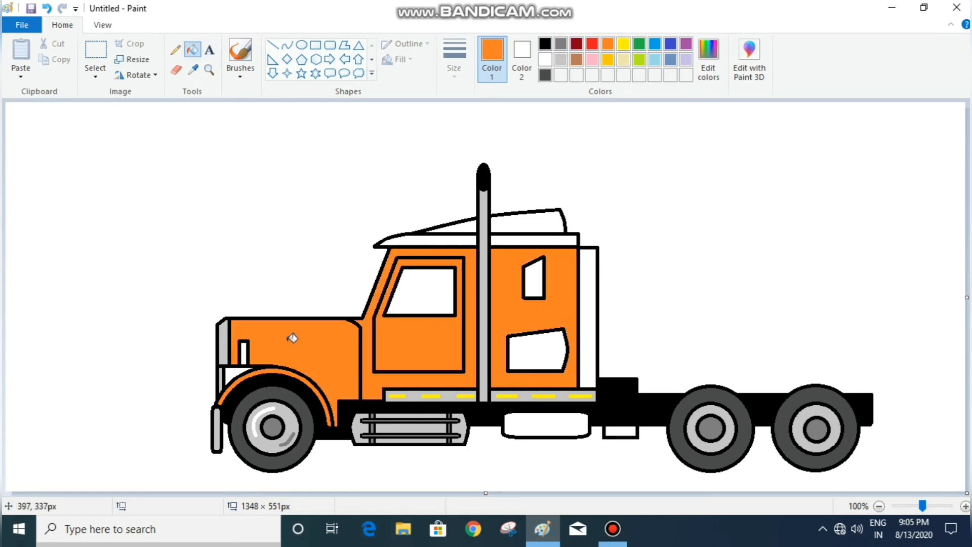
pyautogui.click(565, 242)
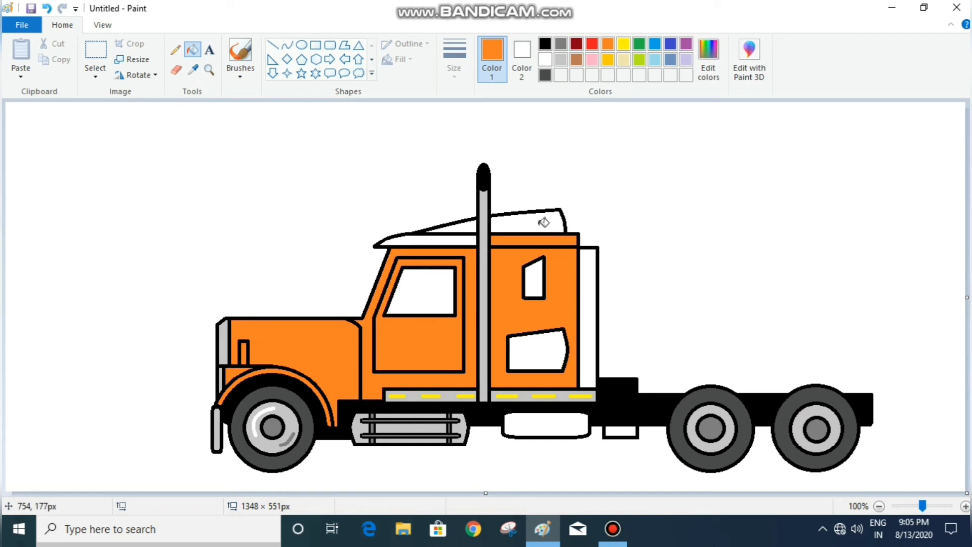
pyautogui.click(544, 221)
pyautogui.click(451, 226)
pyautogui.click(593, 291)
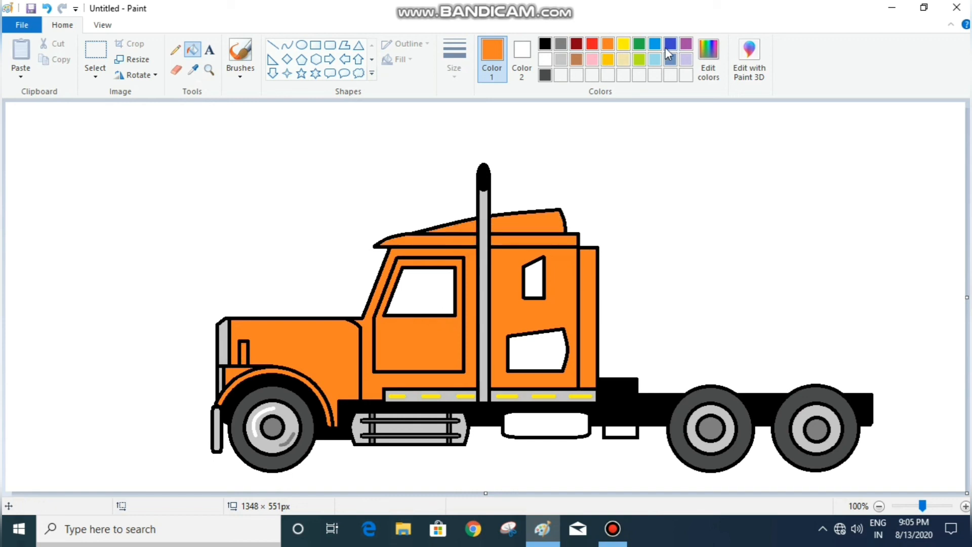
# Fill the door window with light turquoise and the two small shapes on the sleeper's side with orange.
pyautogui.click(654, 59)
pyautogui.click(415, 285)
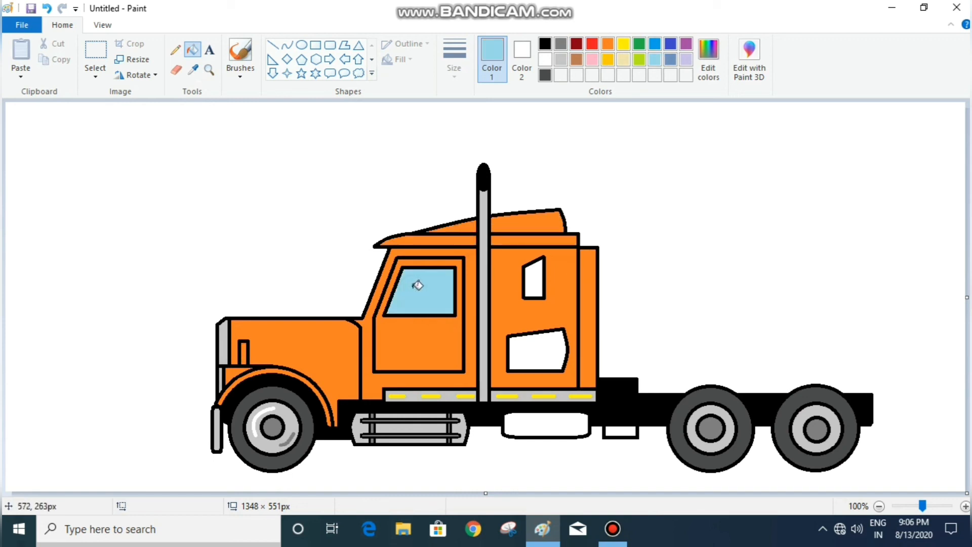
pyautogui.click(607, 44)
pyautogui.click(535, 278)
pyautogui.click(539, 349)
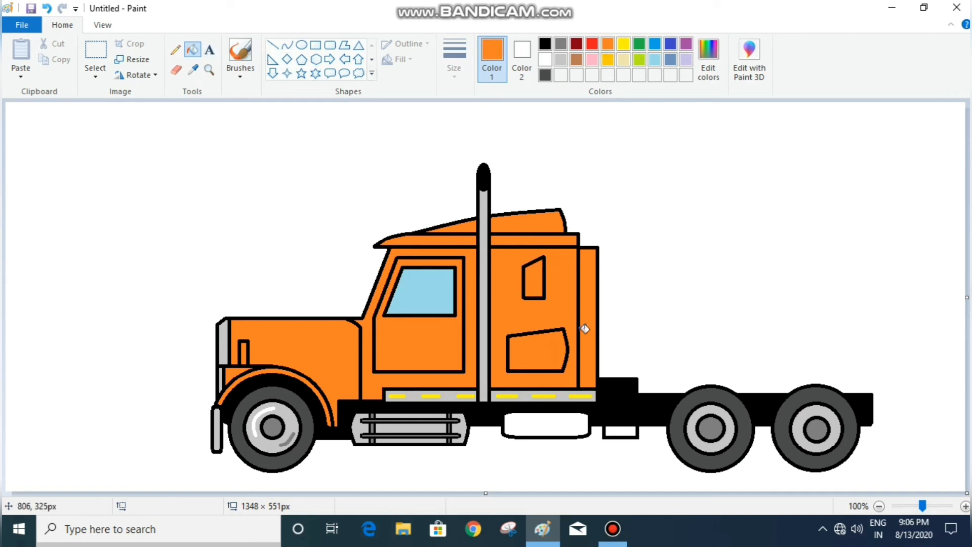
# Draw a black fifth-wheel mount with curved sides and a flat top plate on the chassis between the rear wheels.
pyautogui.click(286, 45)
pyautogui.click(545, 44)
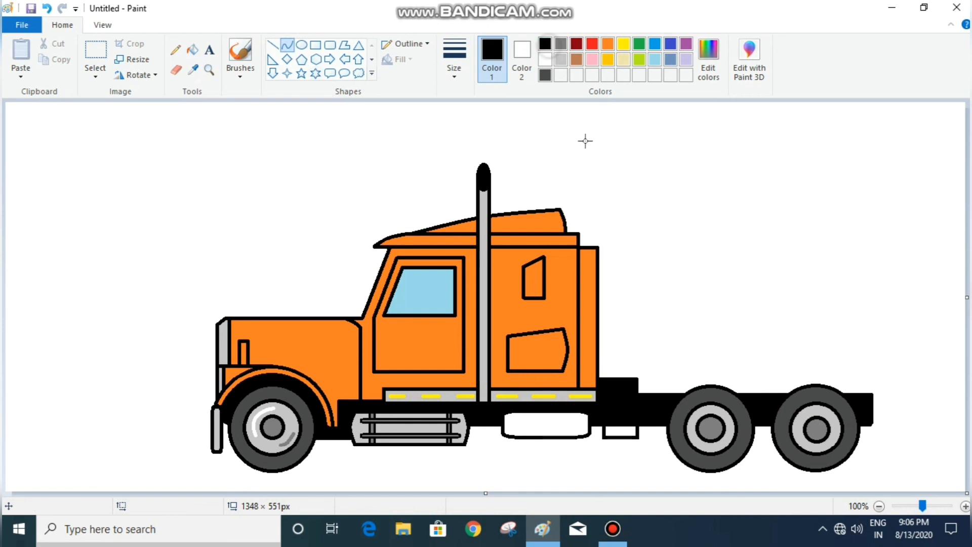
pyautogui.moveTo(755, 381)
pyautogui.mouseDown()
pyautogui.moveTo(747, 399)
pyautogui.moveTo(777, 398)
pyautogui.mouseUp()
pyautogui.click(754, 382)
pyautogui.click(754, 382)
pyautogui.click(768, 384)
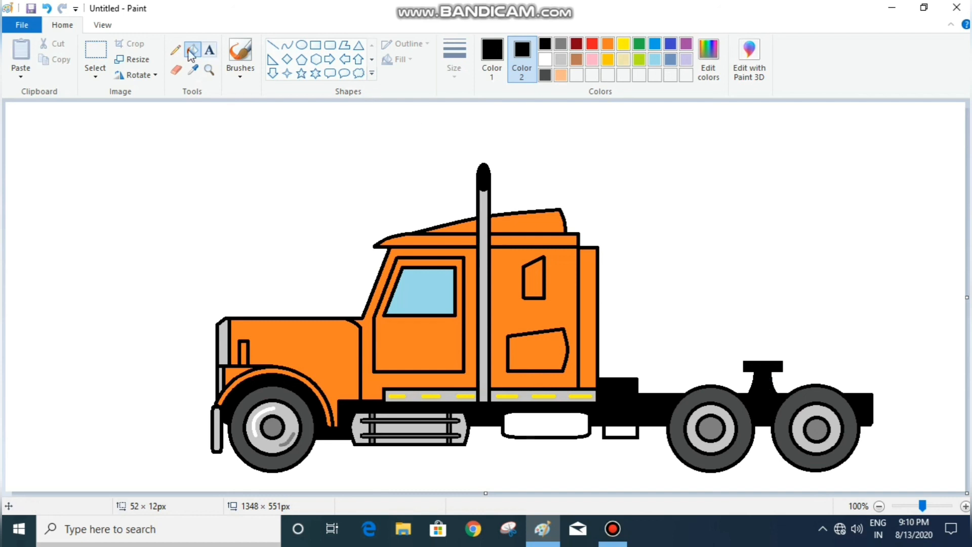
# Draw a vertical highlight line in the custom light orange down the cab's rear panel.
pyautogui.click(504, 59)
pyautogui.click(561, 75)
pyautogui.click(272, 45)
pyautogui.moveTo(590, 258)
pyautogui.mouseDown()
pyautogui.moveTo(590, 389)
pyautogui.moveTo(590, 375)
pyautogui.mouseUp()
pyautogui.click(602, 300)
# Add horizontal light orange highlight lines along the roof on both sides of the exhaust and along the hood's upper edge.
pyautogui.moveTo(495, 237)
pyautogui.mouseDown()
pyautogui.moveTo(575, 237)
pyautogui.moveTo(537, 239)
pyautogui.mouseUp()
pyautogui.click(656, 205)
pyautogui.moveTo(404, 238); pyautogui.dragTo(473, 238)
pyautogui.click(637, 197)
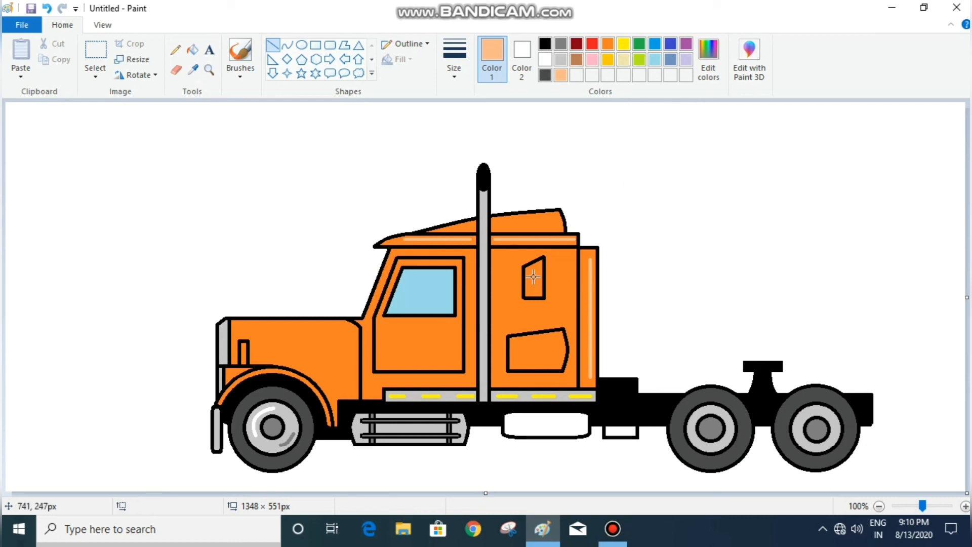
pyautogui.moveTo(234, 323); pyautogui.dragTo(346, 322)
pyautogui.click(319, 231)
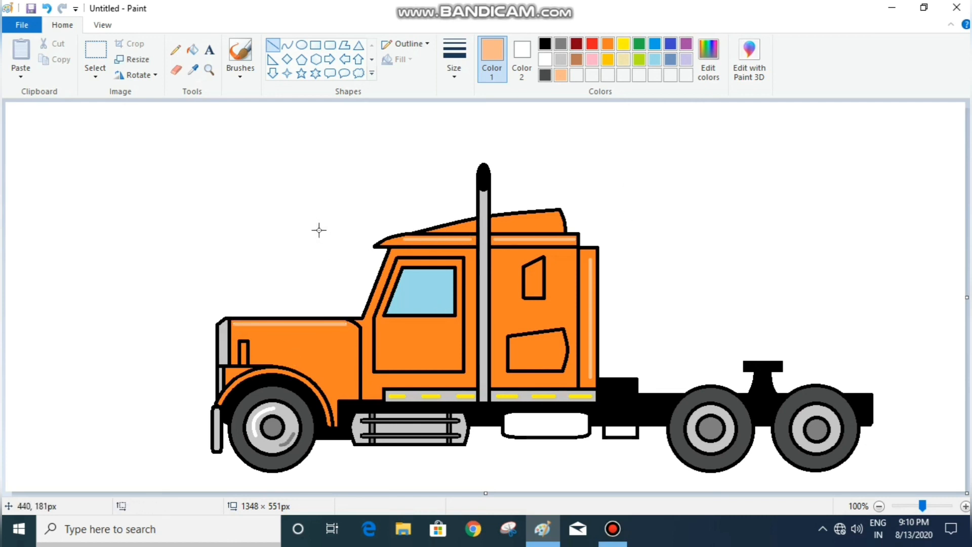
# Draw a black side-mirror arm over the door window, with a vertical line ending in a short horizontal foot on the door.
pyautogui.click(544, 43)
pyautogui.moveTo(412, 269)
pyautogui.mouseDown()
pyautogui.moveTo(411, 332)
pyautogui.moveTo(427, 332)
pyautogui.mouseUp()
pyautogui.click(412, 334)
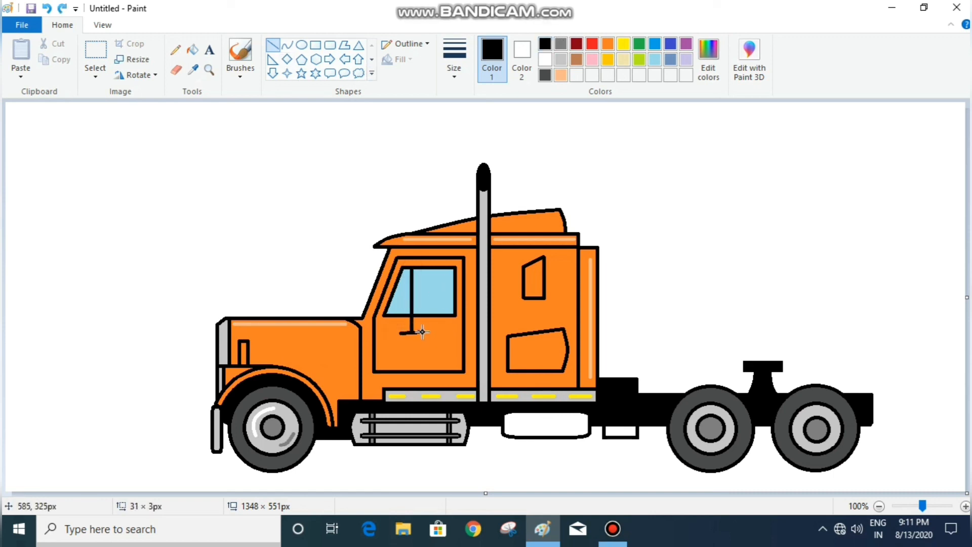
pyautogui.click(429, 333)
# Draw a small upright rounded-rectangle mirror with a black outline and light gray interior against the upper part of the arm.
pyautogui.click(330, 45)
pyautogui.moveTo(412, 276); pyautogui.dragTo(427, 307)
pyautogui.click(522, 61)
pyautogui.click(561, 59)
pyautogui.click(533, 119)
# Fill the side mirror with white and the rounded fuel tank below the sleeper with light gray.
pyautogui.click(195, 49)
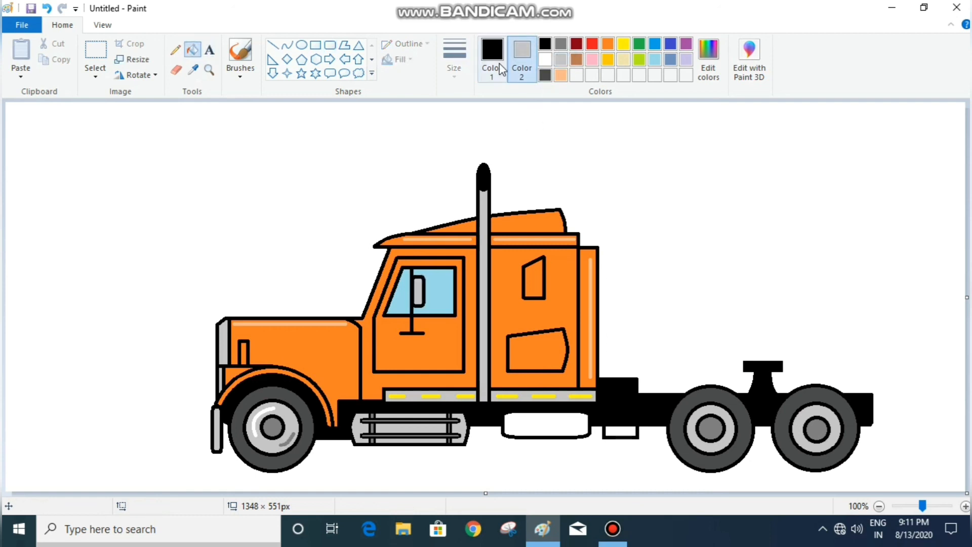
pyautogui.click(496, 62)
pyautogui.click(545, 59)
pyautogui.click(419, 289)
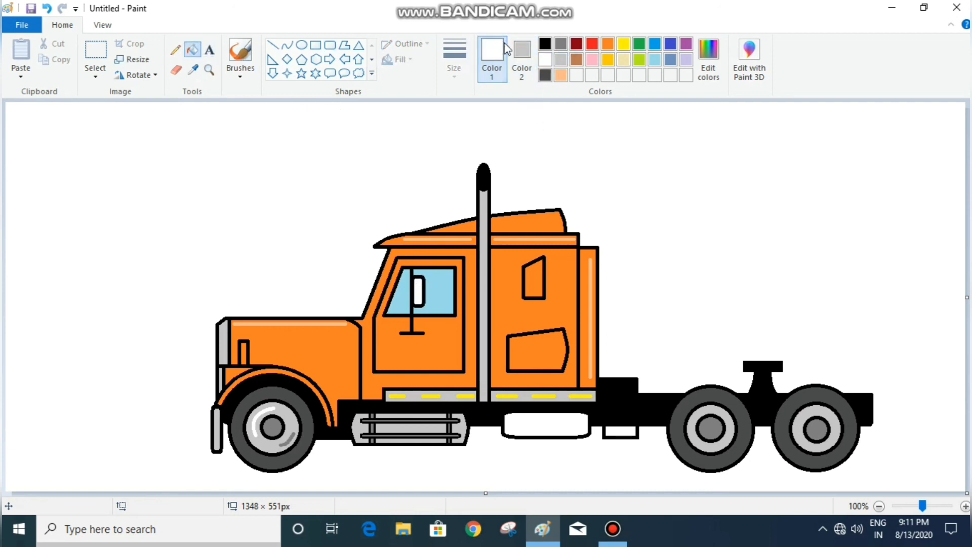
pyautogui.rightClick(534, 424)
# Draw a small black-outlined rectangle with a white interior at the rear end of the chassis.
pyautogui.click(315, 48)
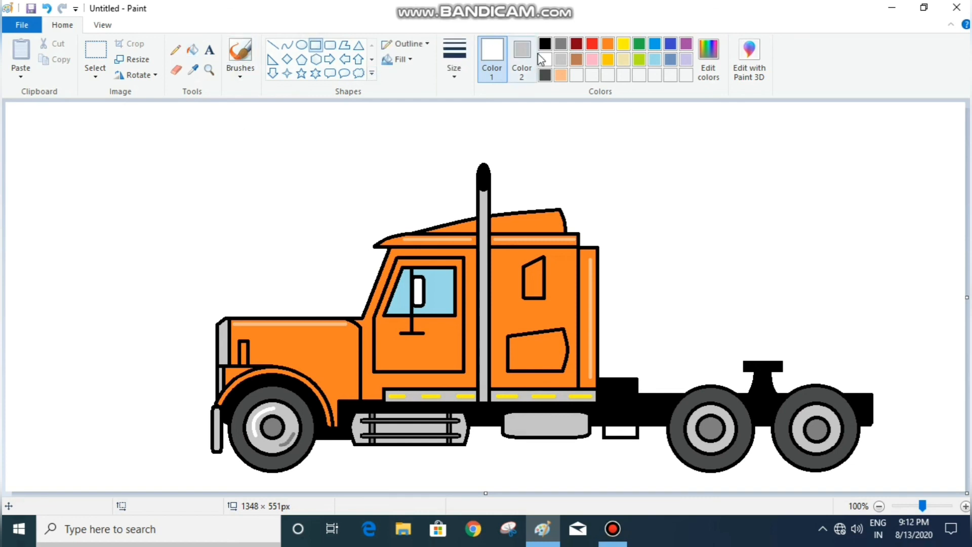
pyautogui.click(545, 44)
pyautogui.rightClick(545, 59)
pyautogui.moveTo(869, 398); pyautogui.dragTo(888, 422)
pyautogui.moveTo(866, 410); pyautogui.dragTo(873, 410)
pyautogui.moveTo(889, 397); pyautogui.dragTo(888, 405)
pyautogui.click(899, 361)
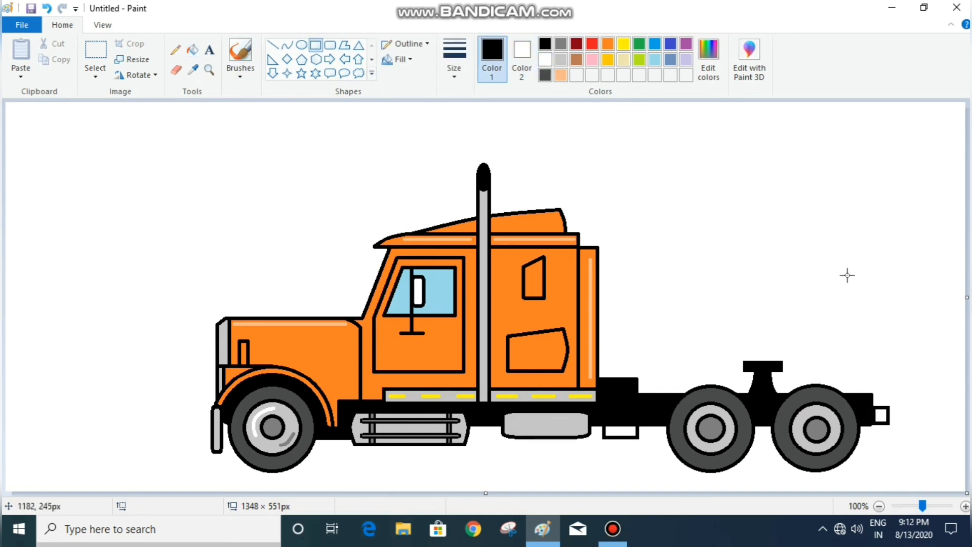
# Add short black hanging pieces under the chassis between the rear wheels, behind the last wheel and behind the front wheel.
pyautogui.moveTo(758, 423); pyautogui.dragTo(764, 439)
pyautogui.click(272, 45)
pyautogui.moveTo(862, 423); pyautogui.dragTo(870, 438)
pyautogui.click(906, 435)
pyautogui.moveTo(332, 436); pyautogui.dragTo(331, 453)
pyautogui.click(383, 448)
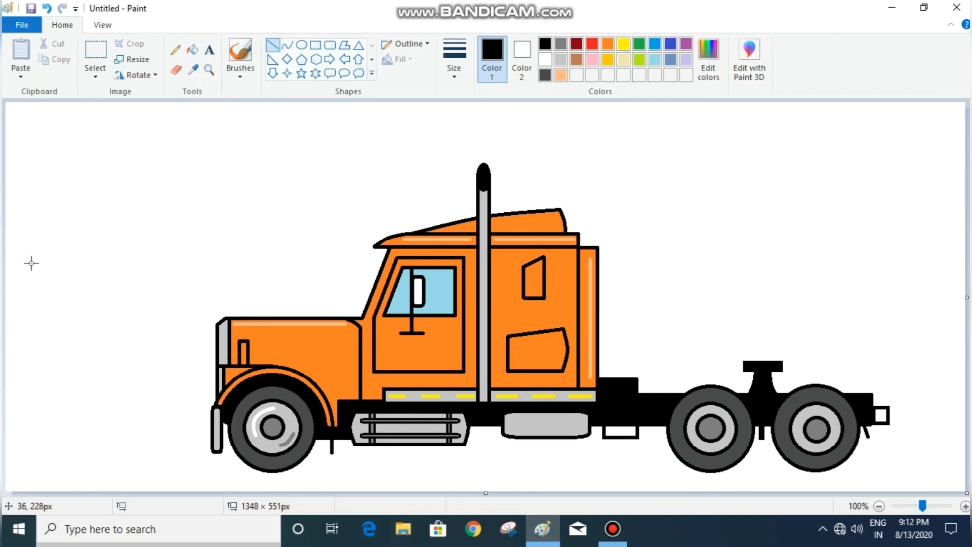
# Select the whole truck and move it slightly left and up on the canvas.
pyautogui.click(101, 55)
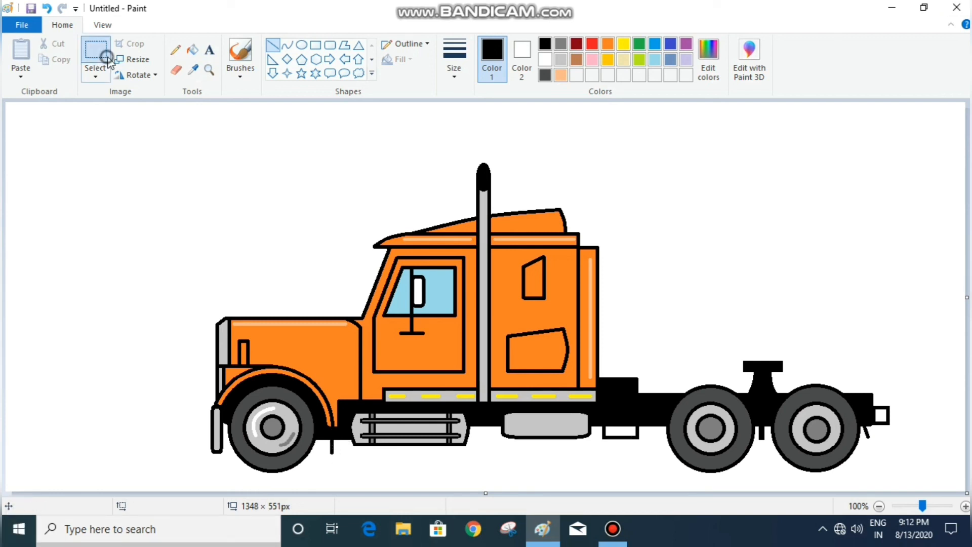
pyautogui.moveTo(181, 157); pyautogui.dragTo(907, 484)
pyautogui.moveTo(577, 364); pyautogui.dragTo(532, 349)
pyautogui.click(931, 218)
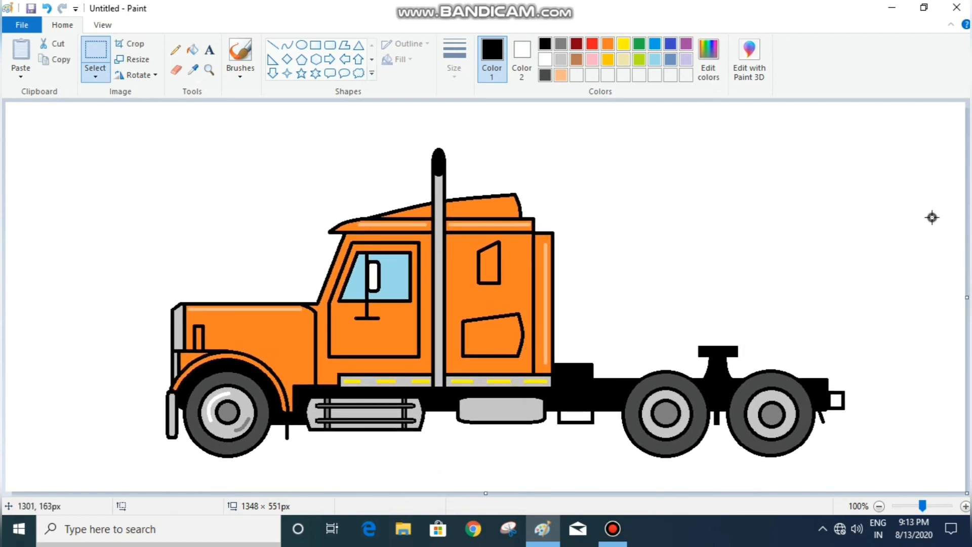